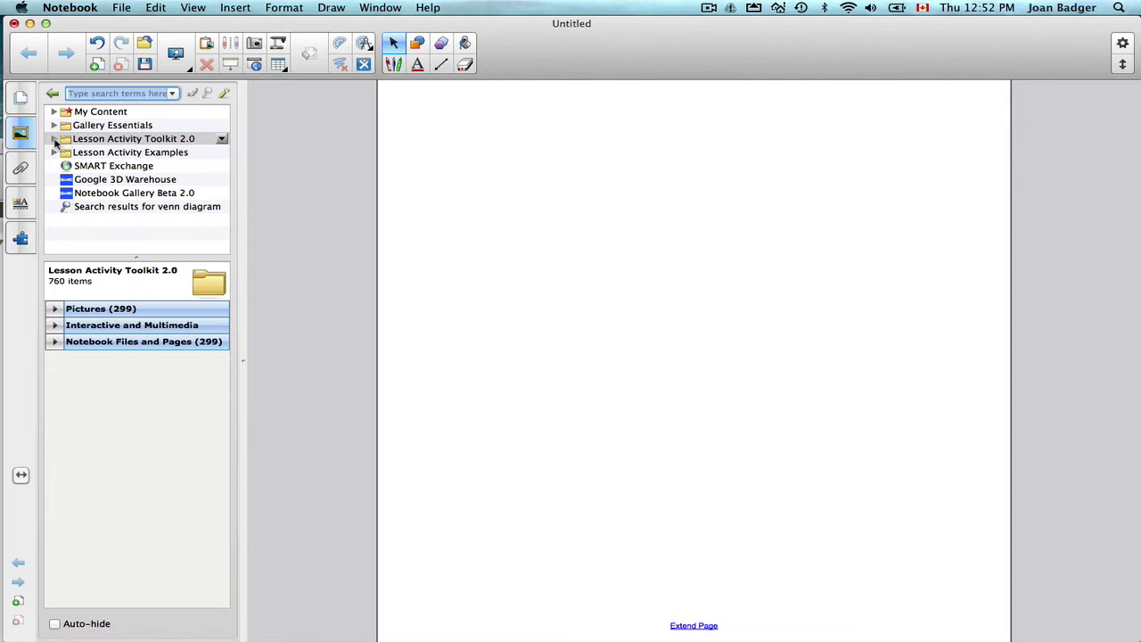
Step: Expand Lesson Activity Toolkit 2.0 > Examples > Activities and scroll the thumbnails down to Pairs
left_click(55, 139)
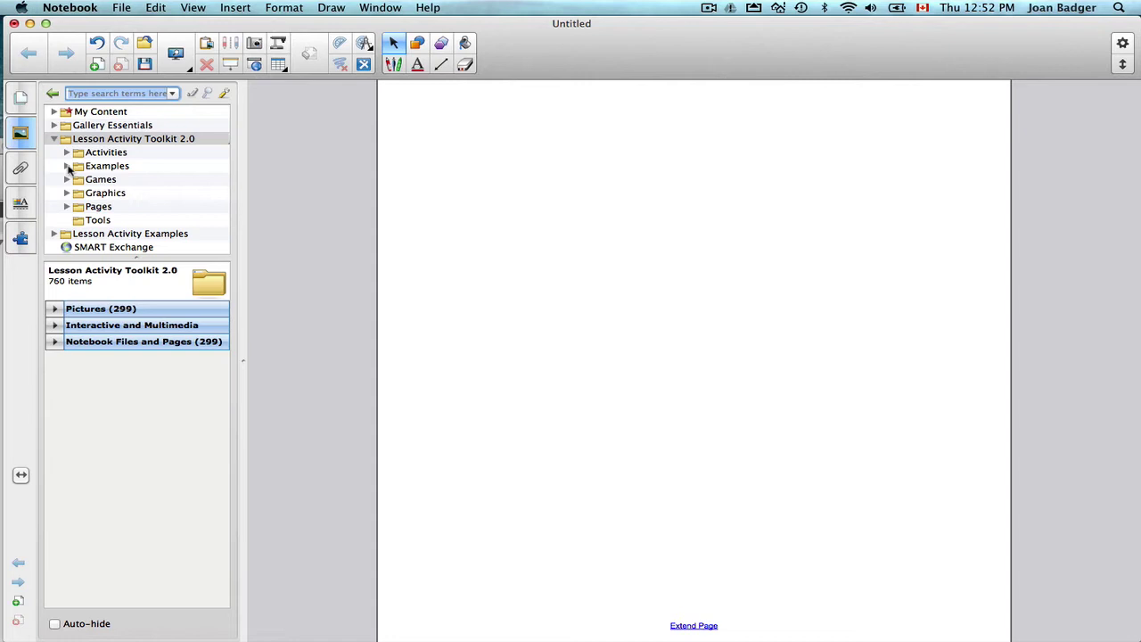
left_click(68, 167)
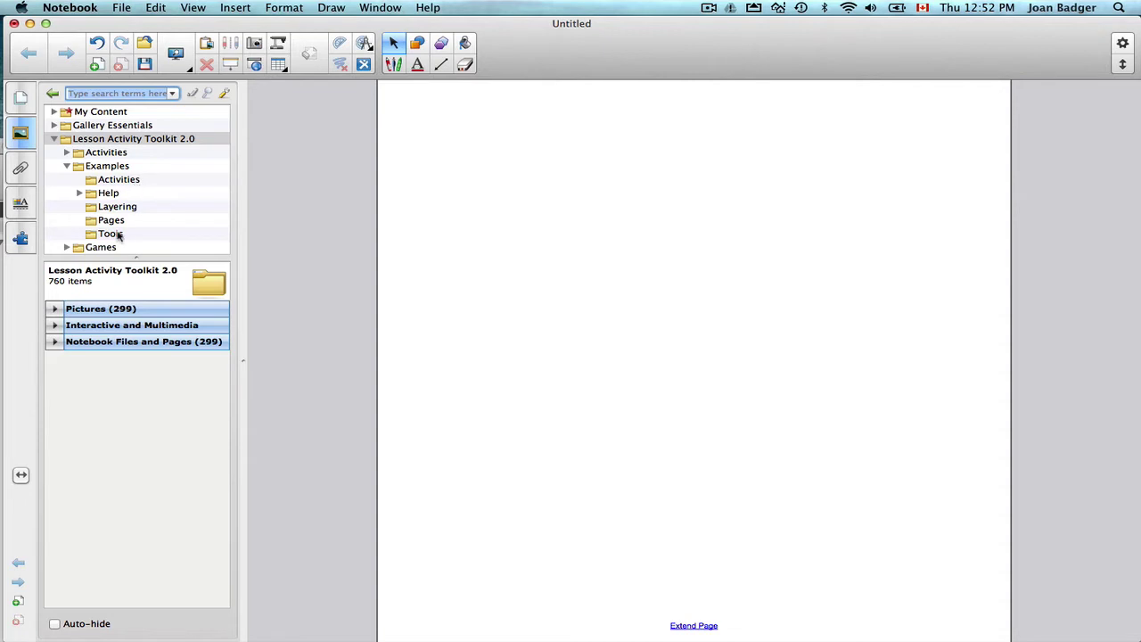
left_click(131, 182)
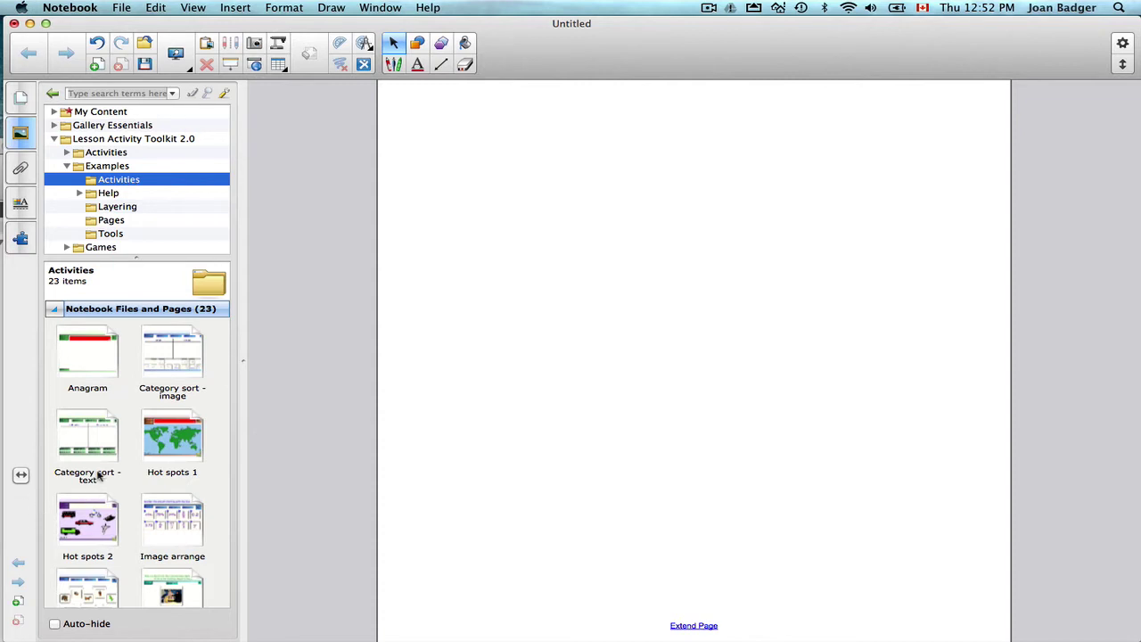
scroll(98, 477, "down", 5)
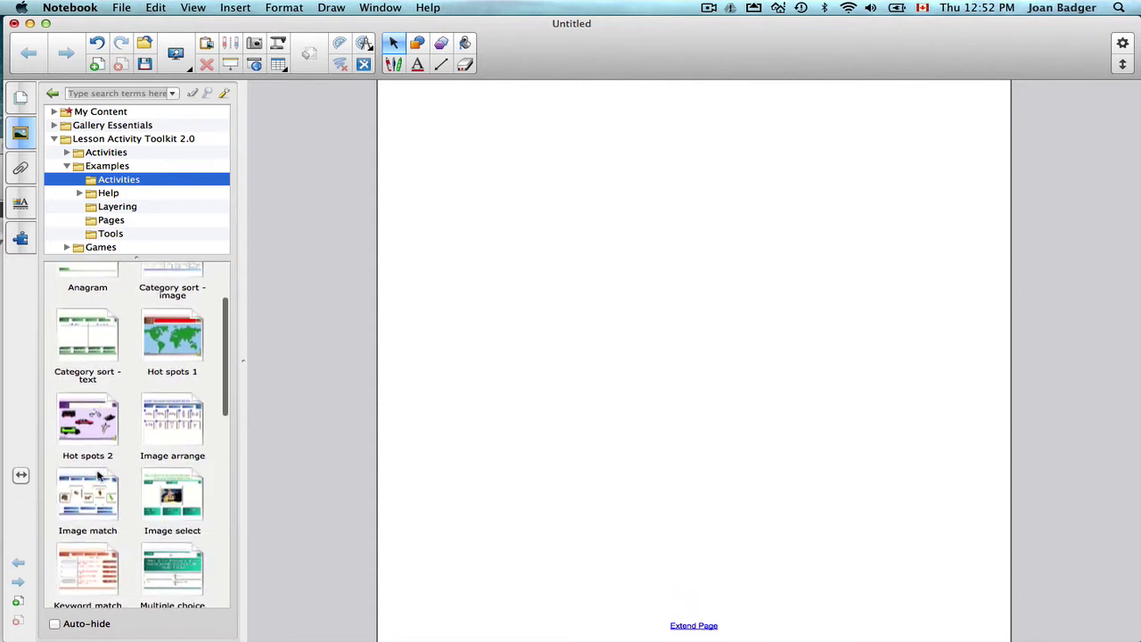
scroll(98, 477, "down", 5)
scroll(98, 477, "down", 2)
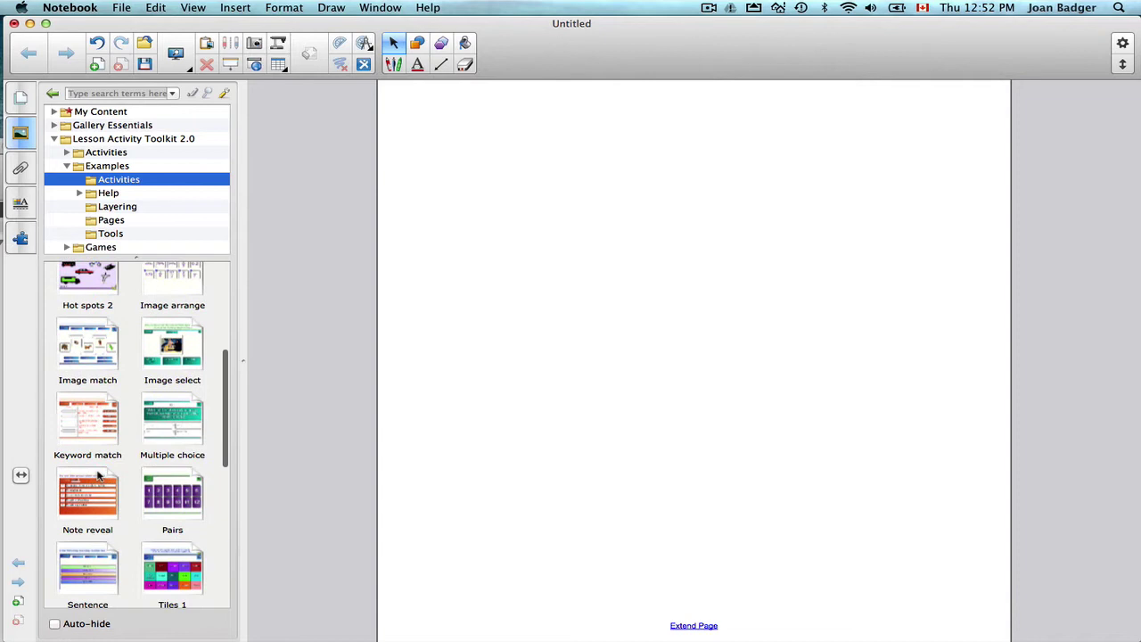
Step: Place the example Pairs game on the page and flip cards 1, 2 and 3
left_click_drag(178, 495, 555, 361)
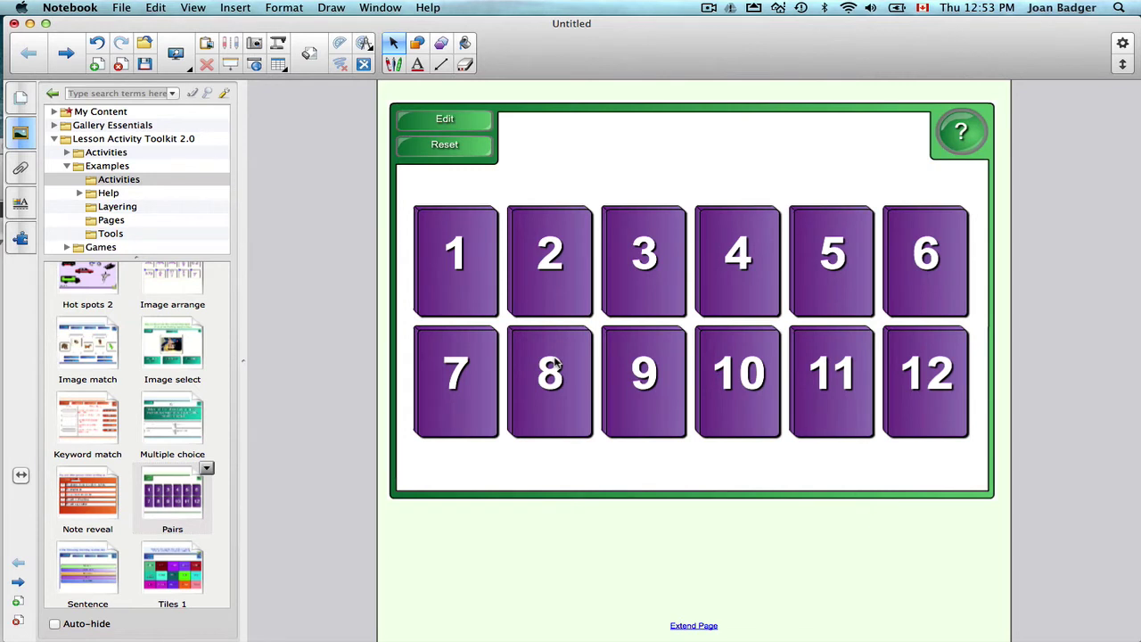
left_click(454, 262)
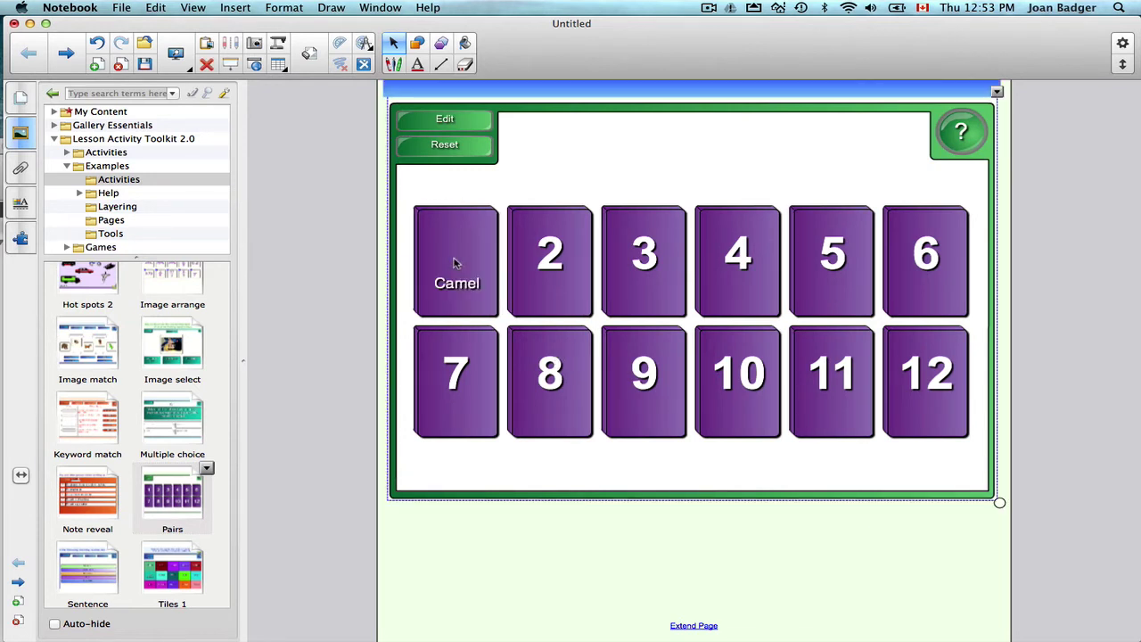
left_click(541, 257)
left_click(463, 266)
left_click(654, 264)
Step: Open the Pairs game's Edit settings and keep No. of pairs at 6
left_click(445, 120)
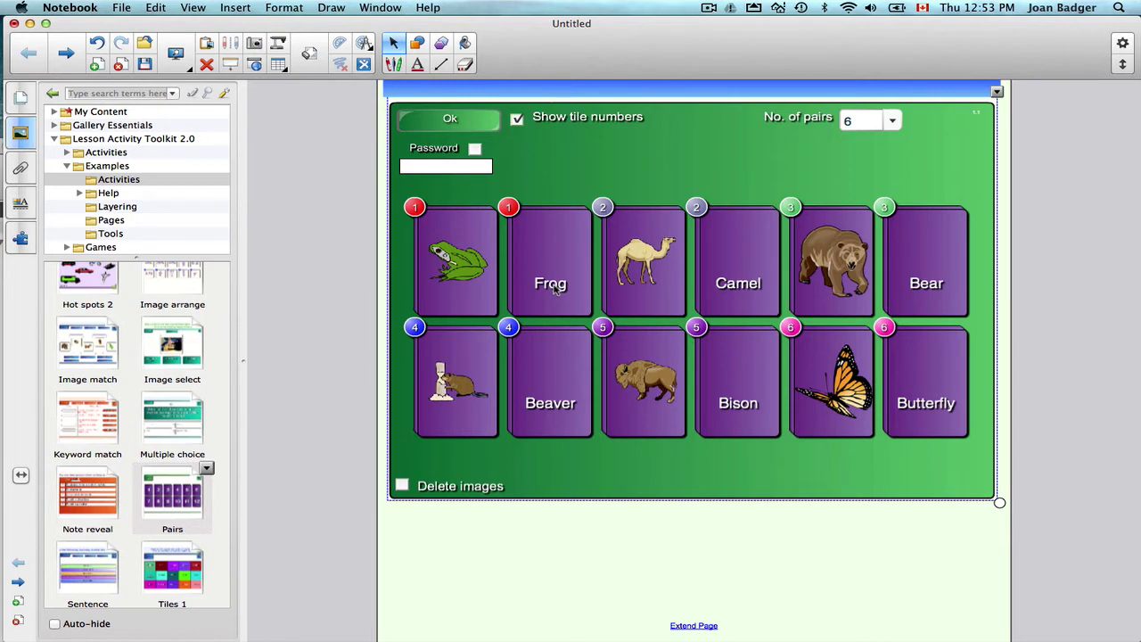
left_click(894, 123)
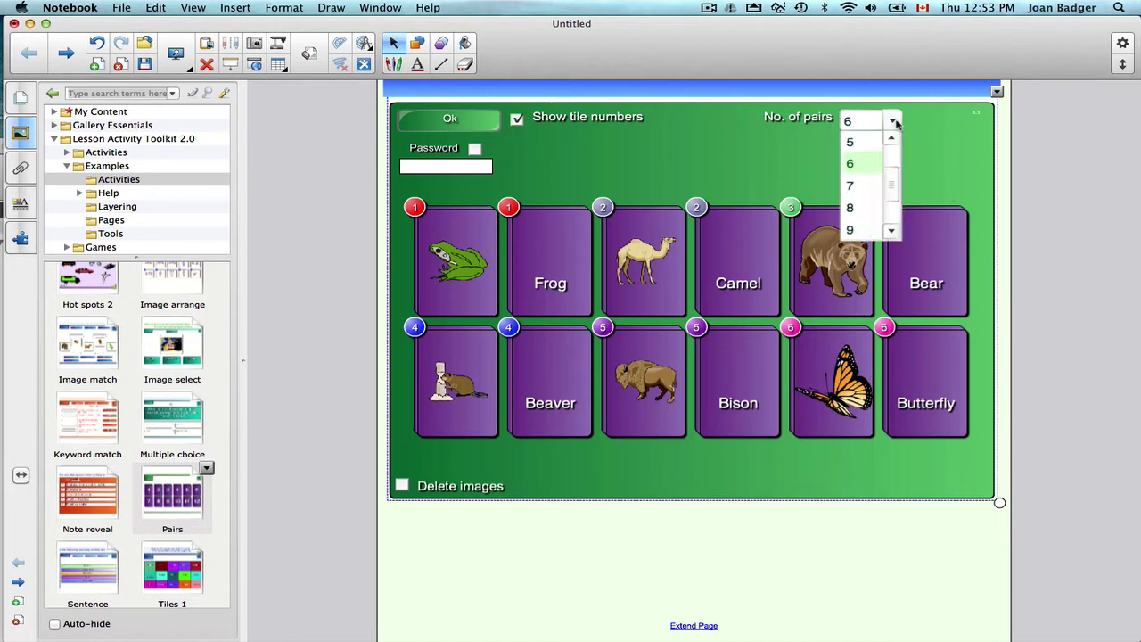
left_click_drag(894, 201, 891, 145)
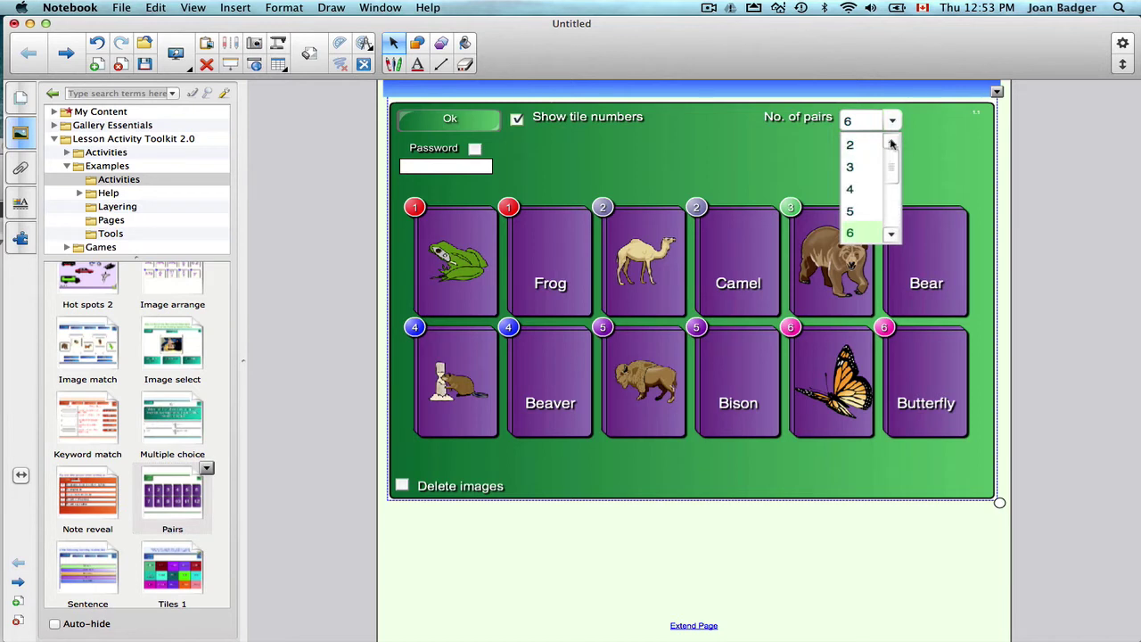
left_click(455, 119)
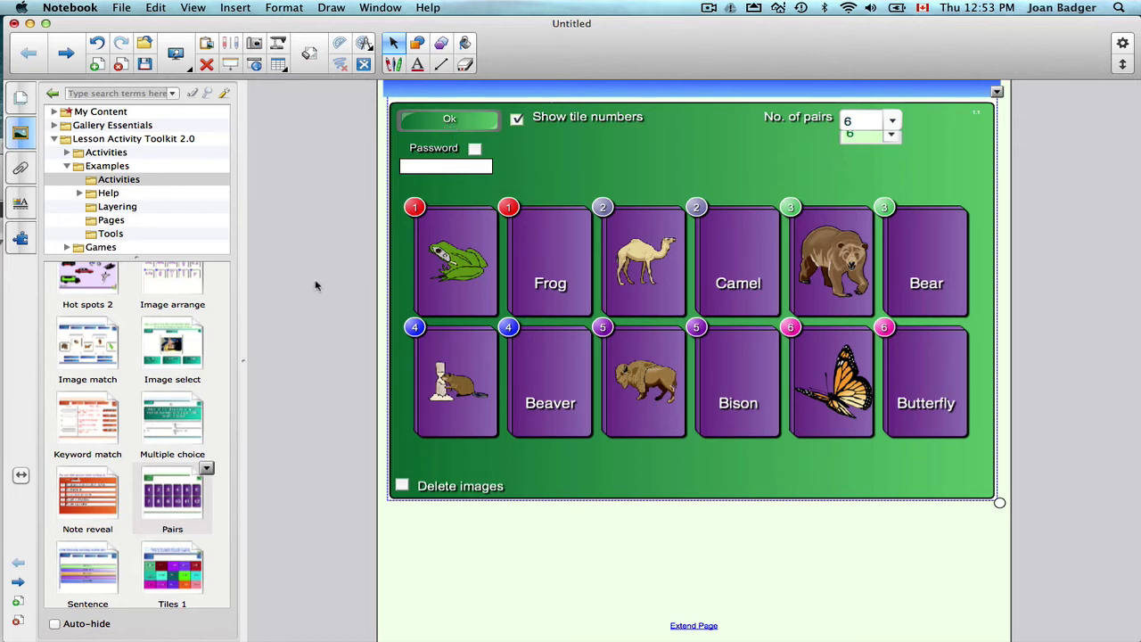
Step: Add a blank page and list the six Pairs templates, Blue to Teal, in the gallery
left_click(111, 153)
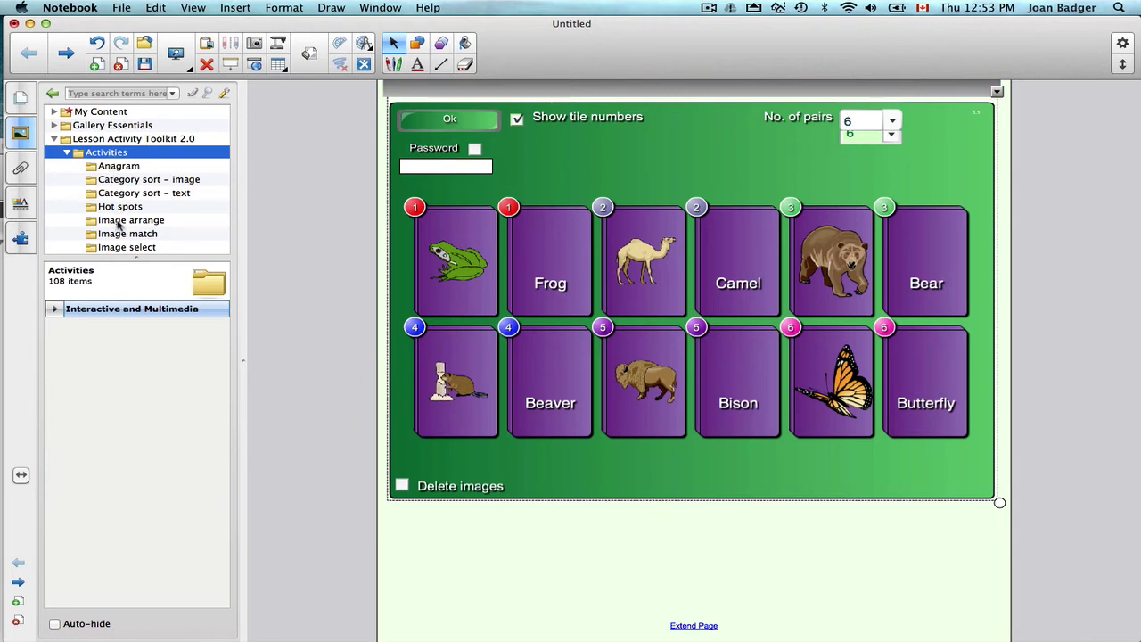
scroll(118, 225, "down", 5)
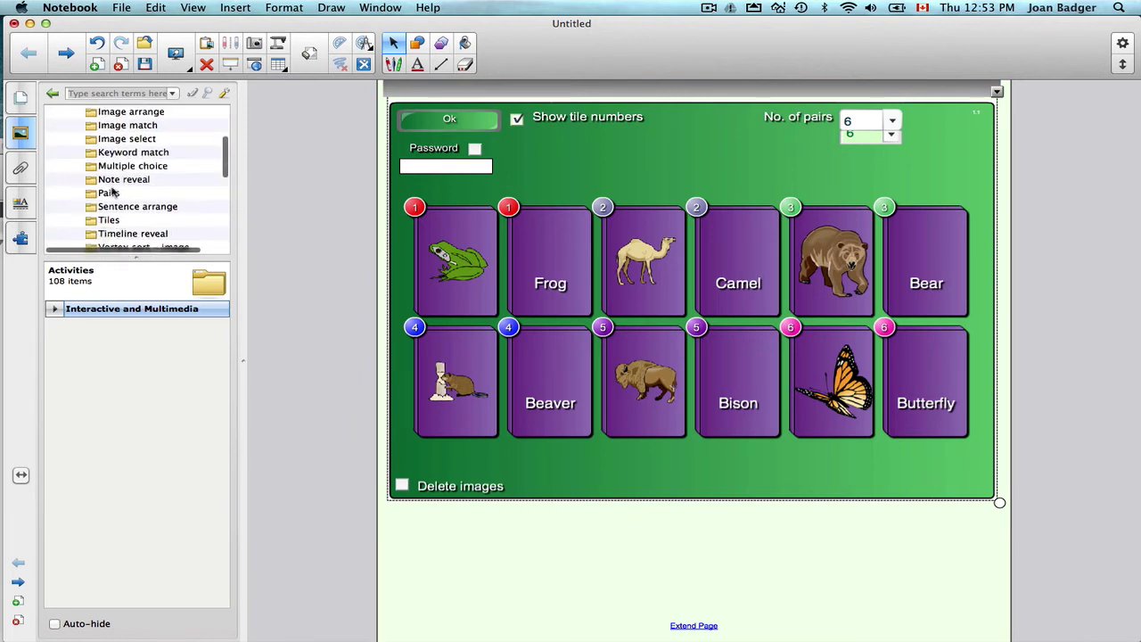
left_click(110, 193)
left_click(100, 63)
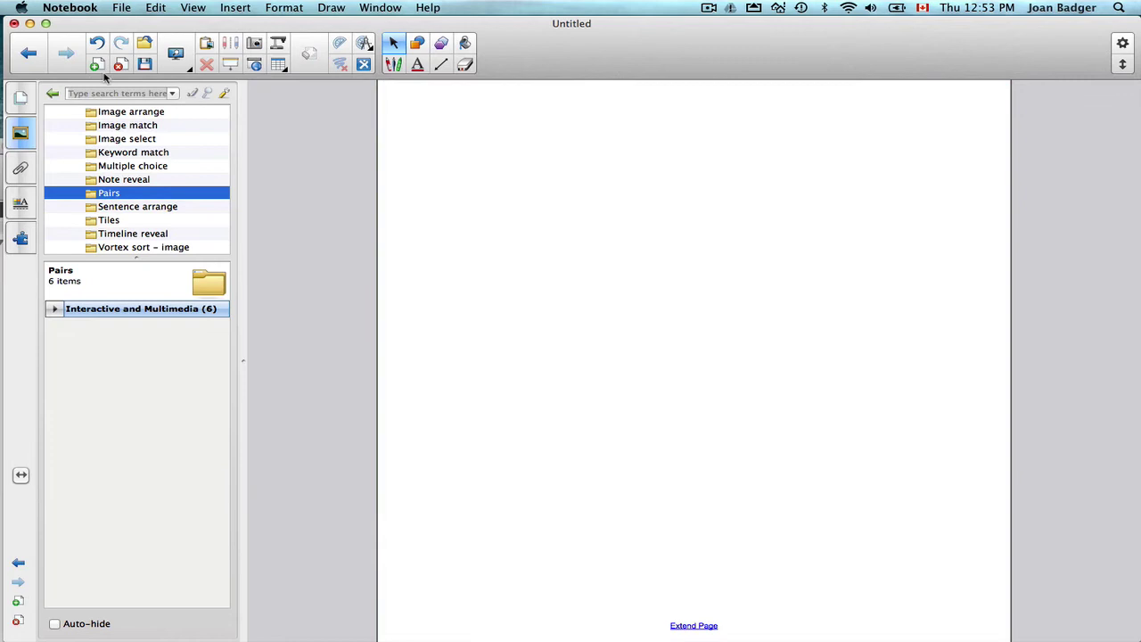
left_click(55, 309)
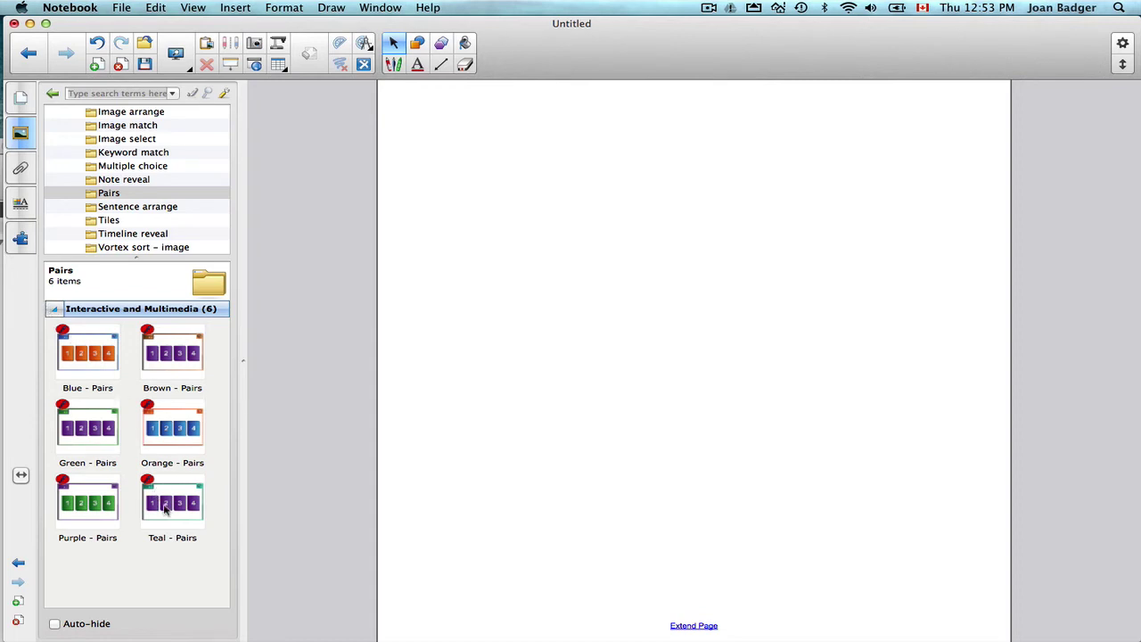
Step: Place the Teal Pairs game on the page and set it to 12 pairs
left_click_drag(165, 509, 694, 332)
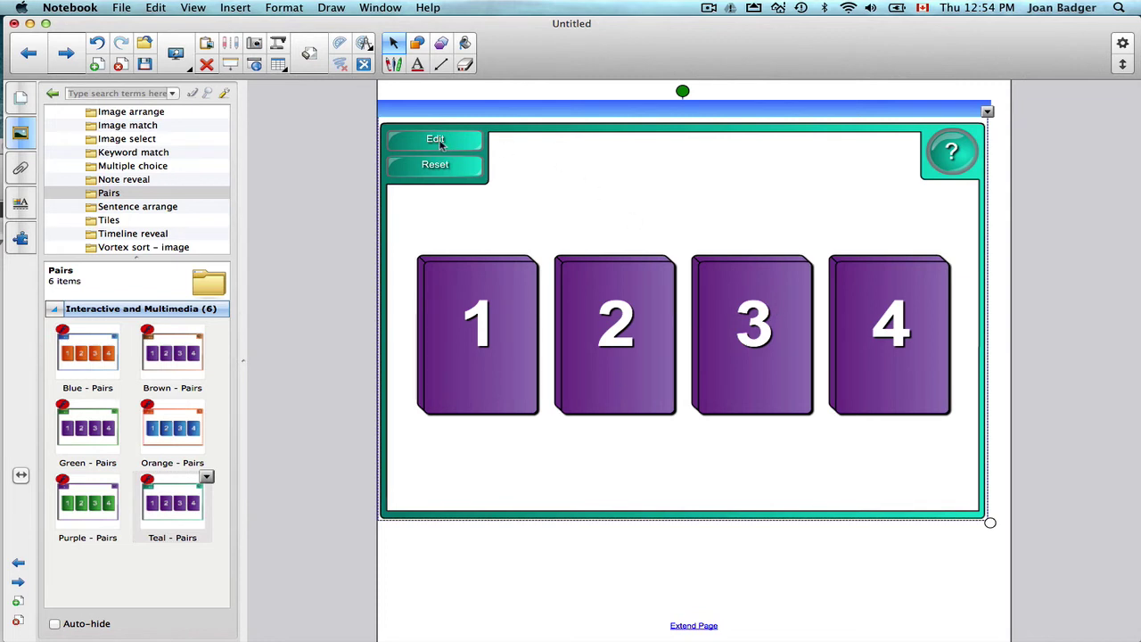
left_click(436, 141)
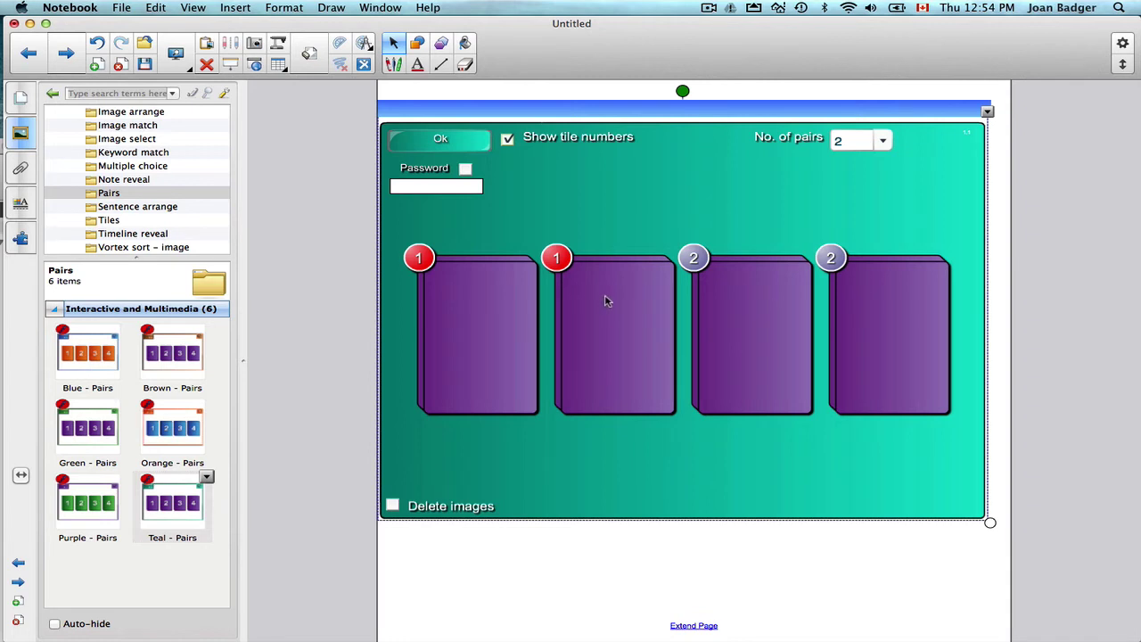
left_click(885, 139)
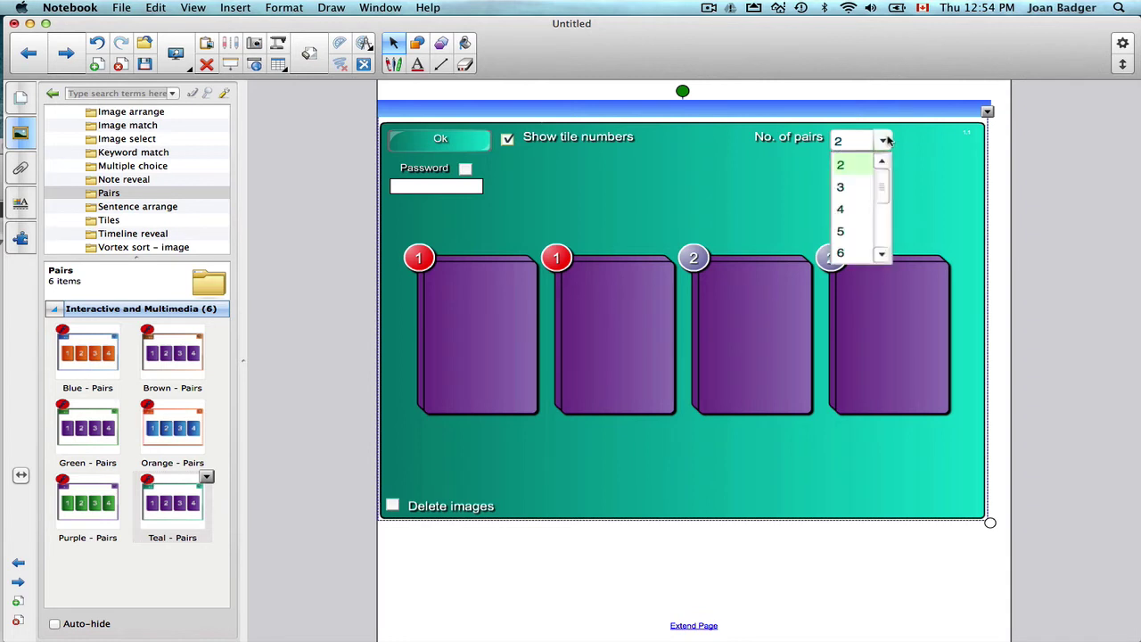
left_click_drag(886, 175, 883, 242)
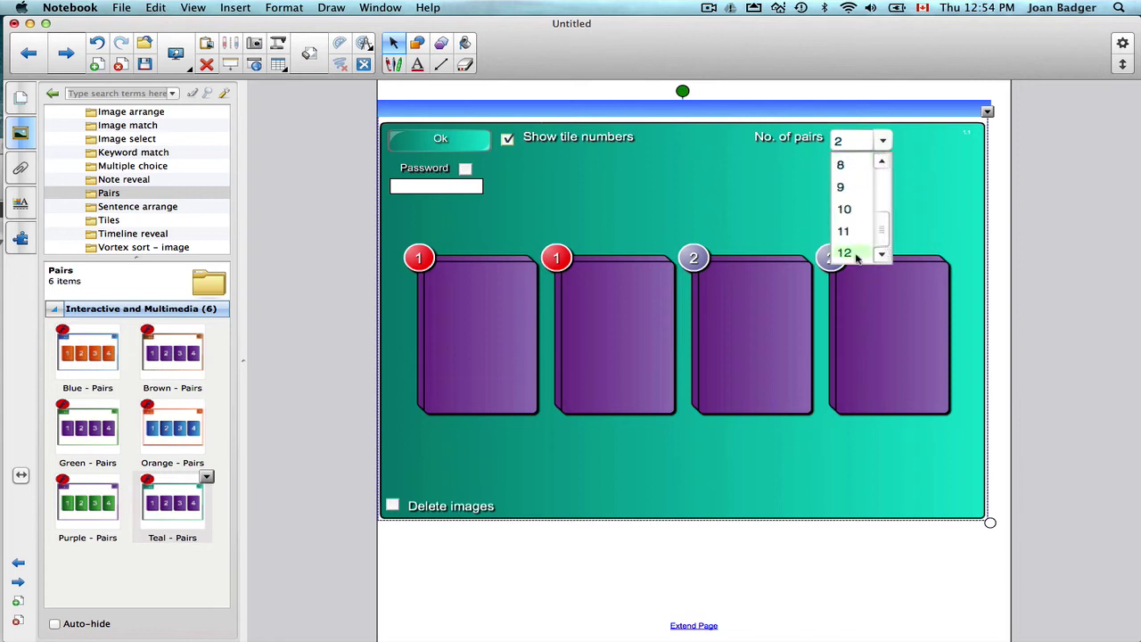
left_click(854, 254)
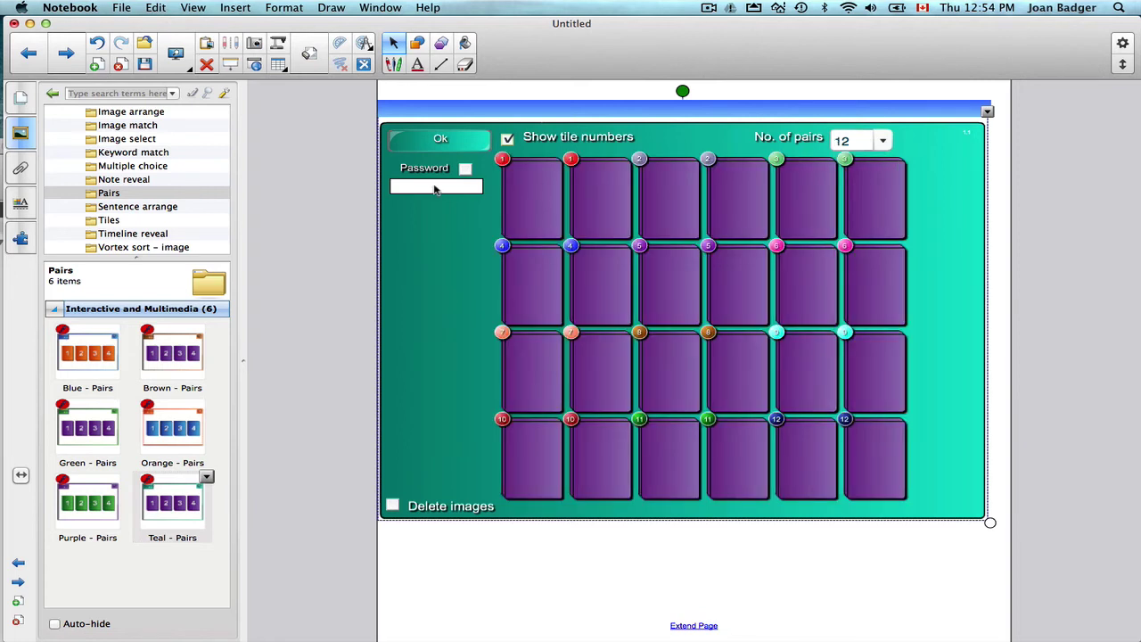
left_click(426, 142)
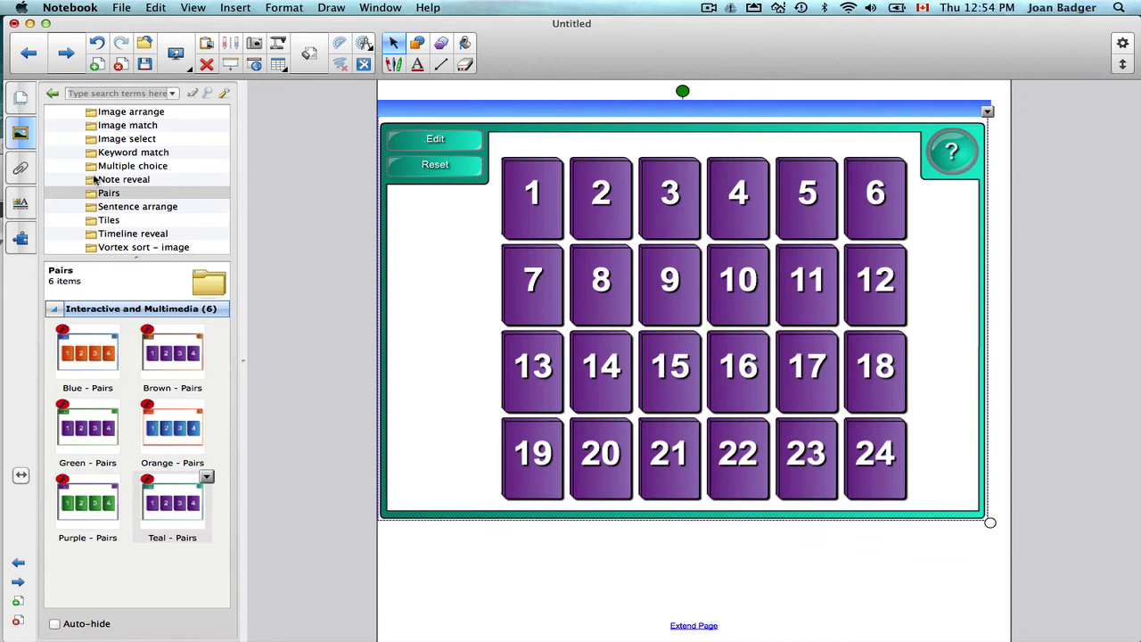
Step: Collapse the toolkit's Activities folder in the gallery, leaving Examples expanded
scroll(94, 180, "up", 4)
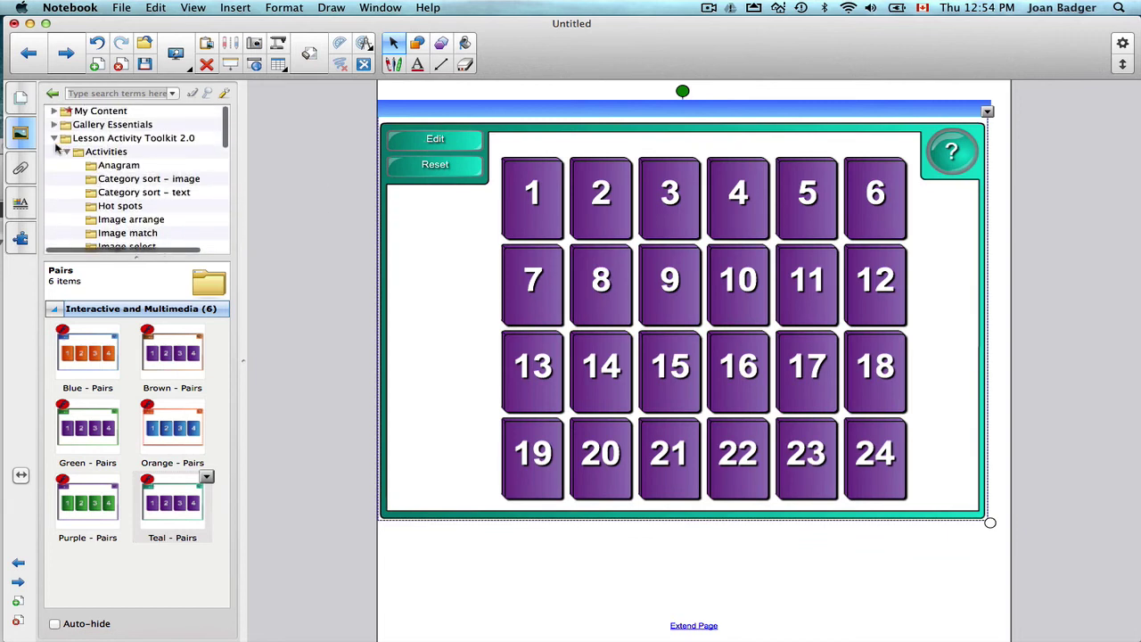
left_click(66, 153)
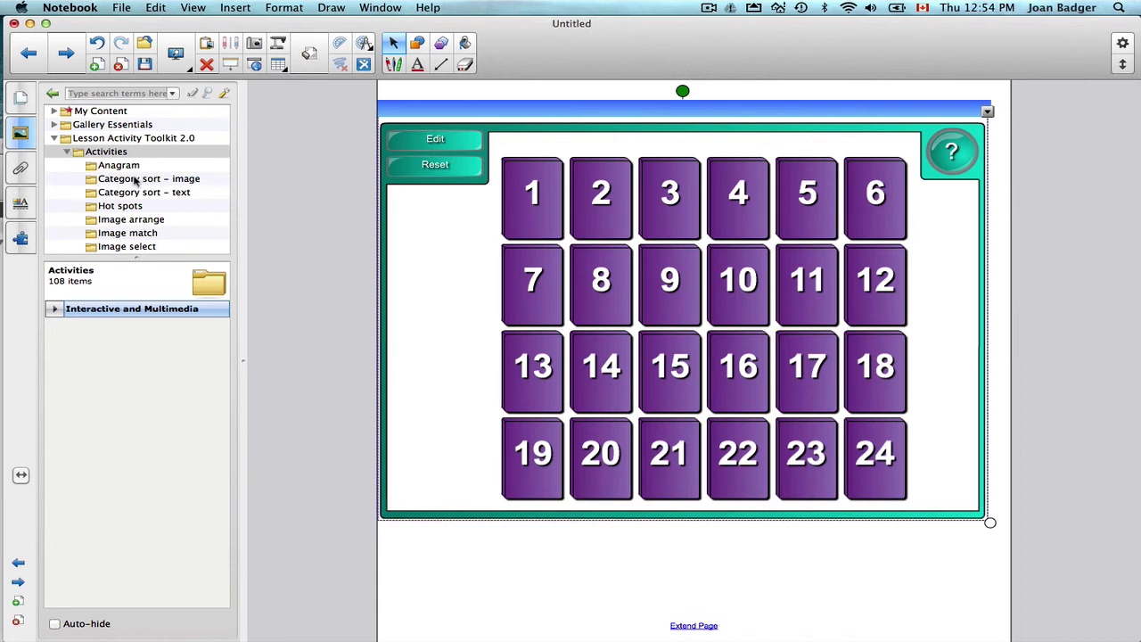
left_click(68, 153)
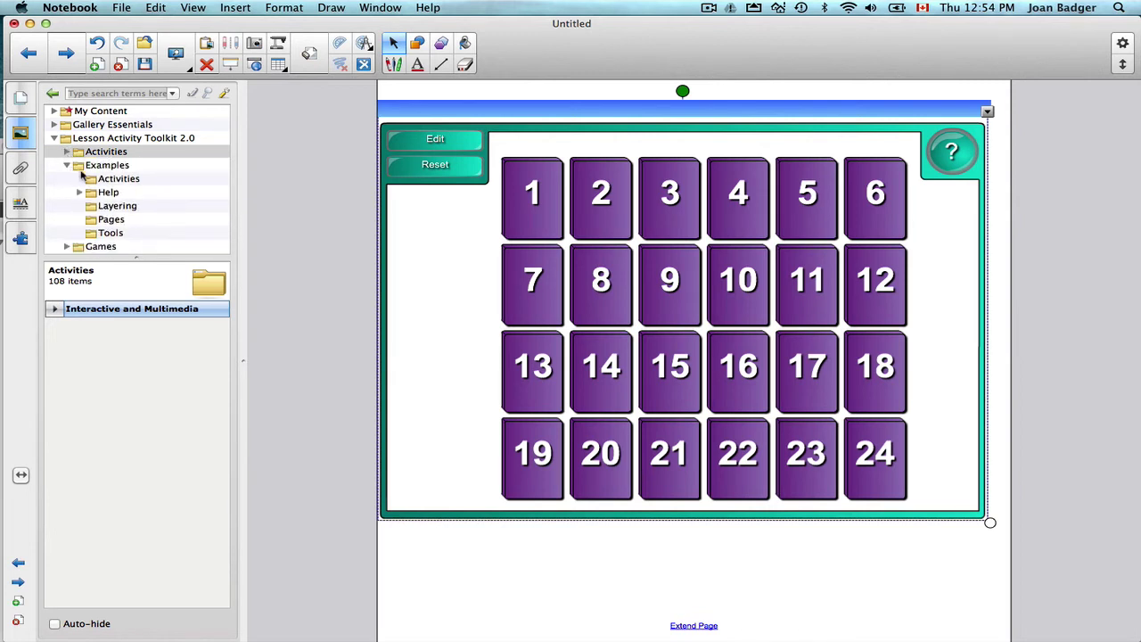
left_click(68, 166)
left_click(67, 166)
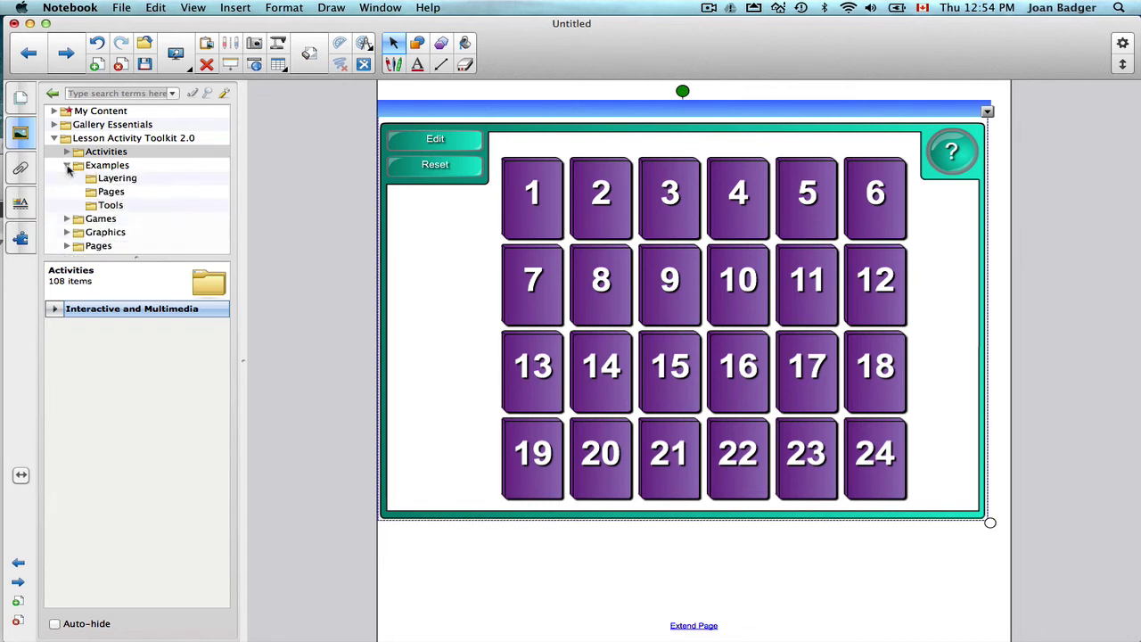
Step: Put the Balloon pop verbs example on a new page and pop the Jump balloon
left_click(112, 233)
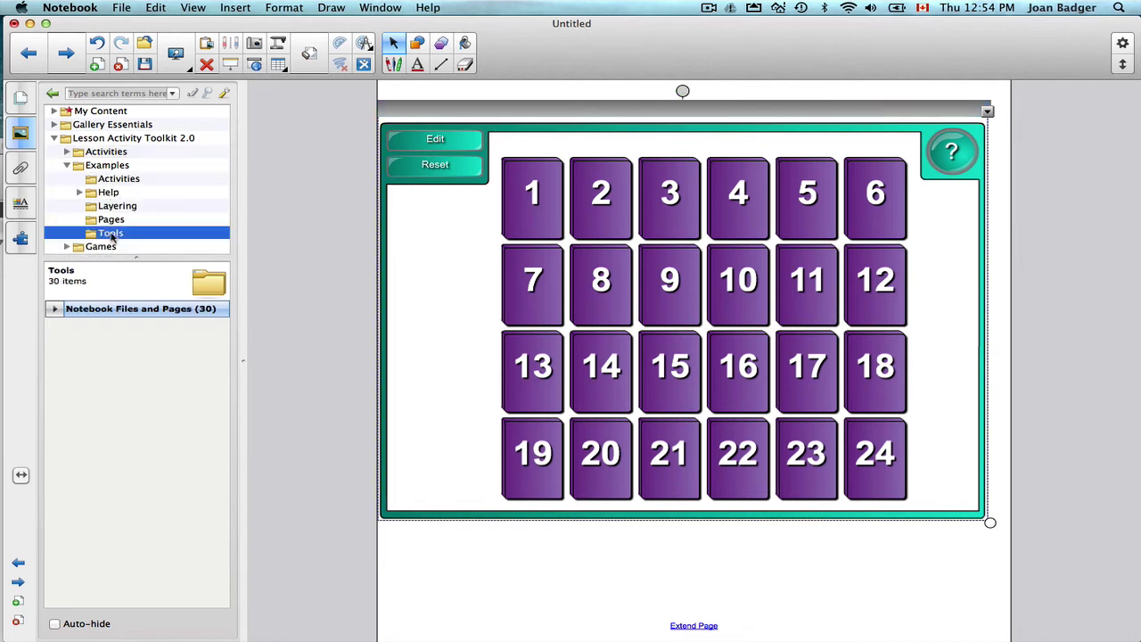
left_click(54, 309)
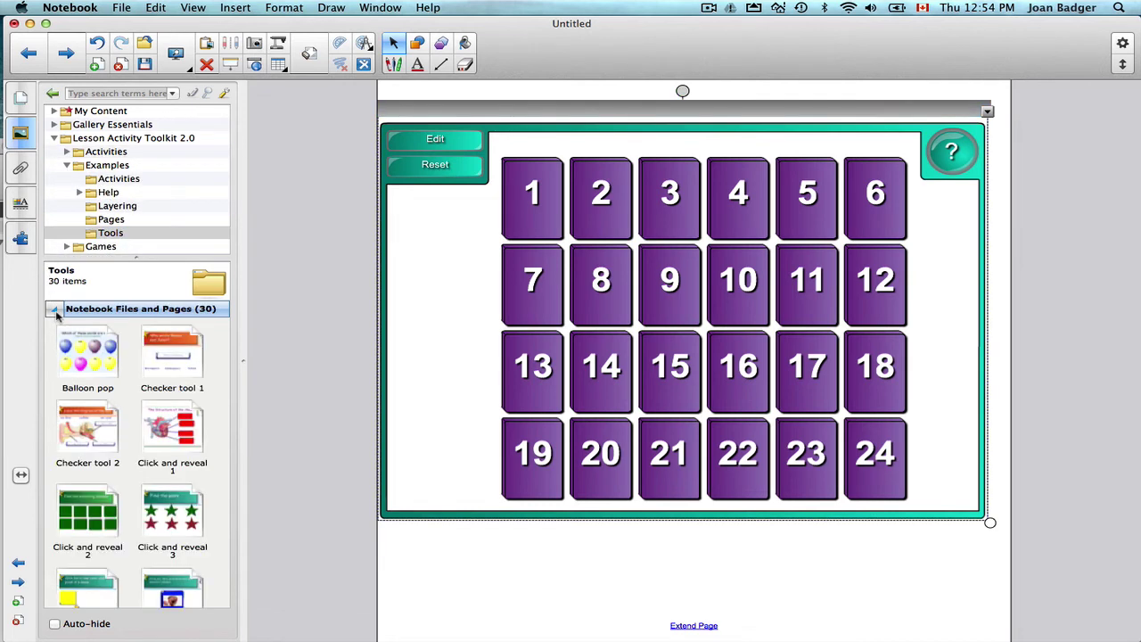
left_click(97, 64)
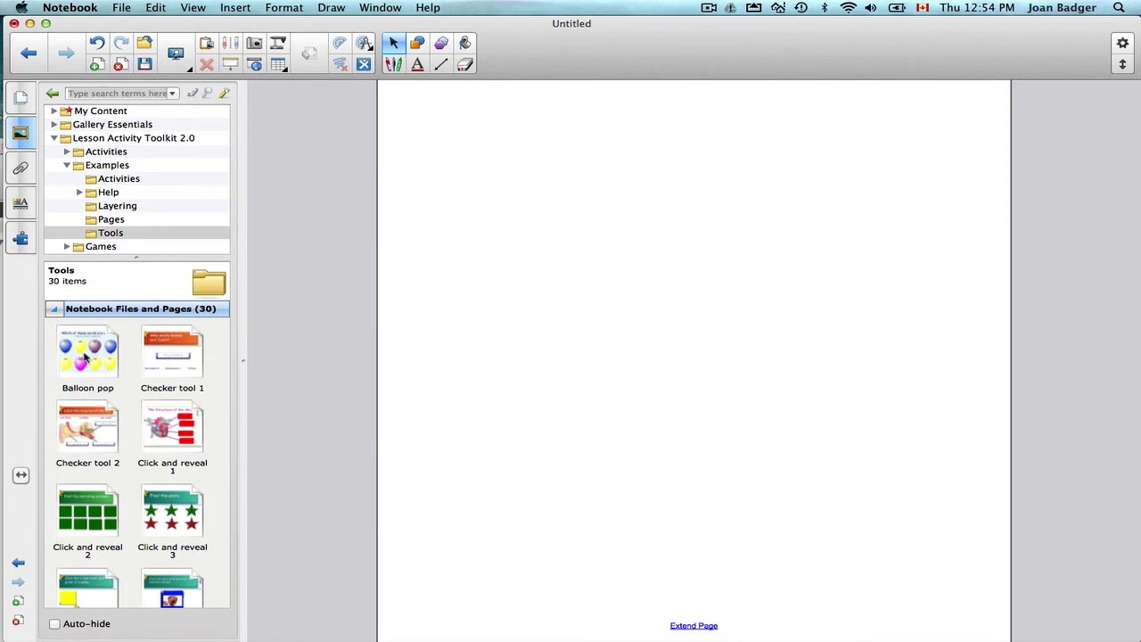
left_click_drag(86, 357, 564, 306)
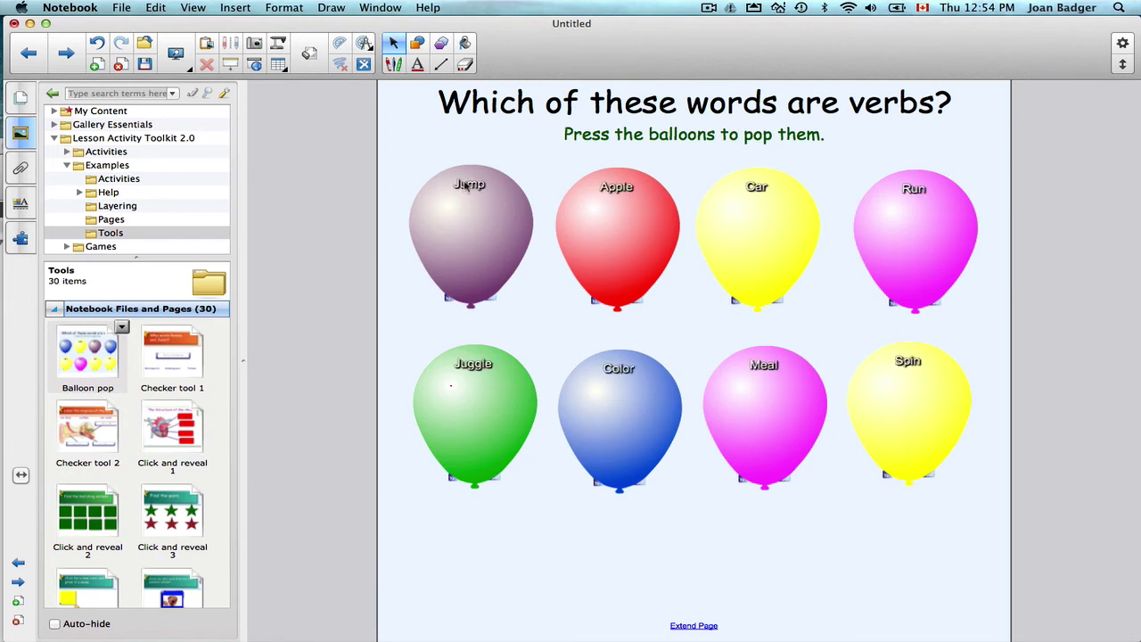
left_click(461, 237)
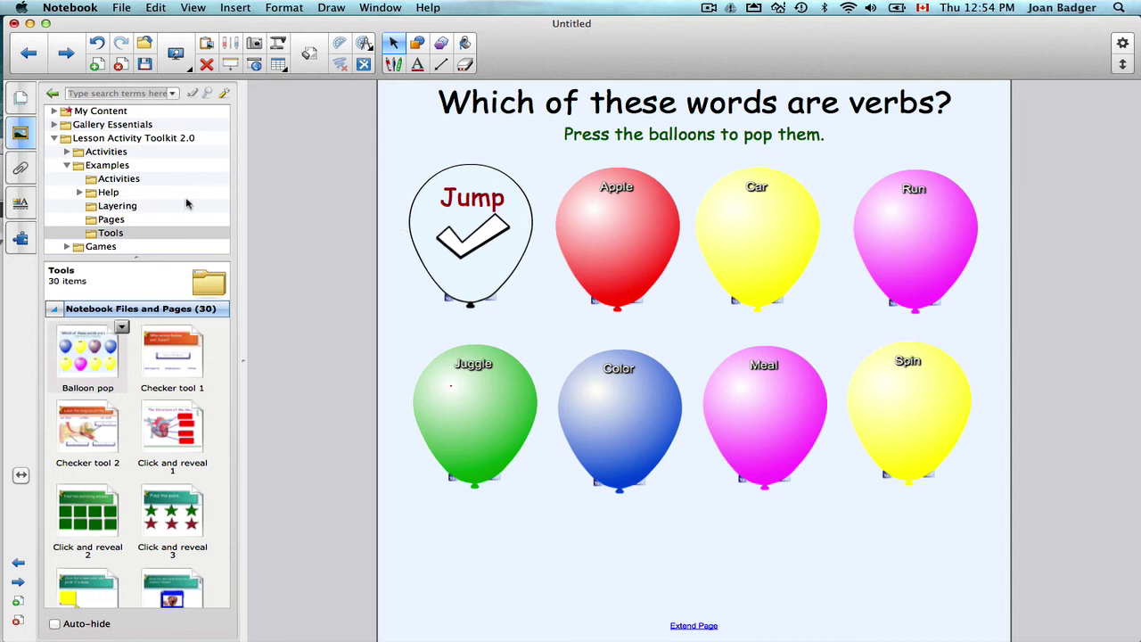
Step: Place a single Balloon pop tool from the Tools folder on a new page and pop it
scroll(186, 204, "down", 3)
scroll(186, 204, "down", 3)
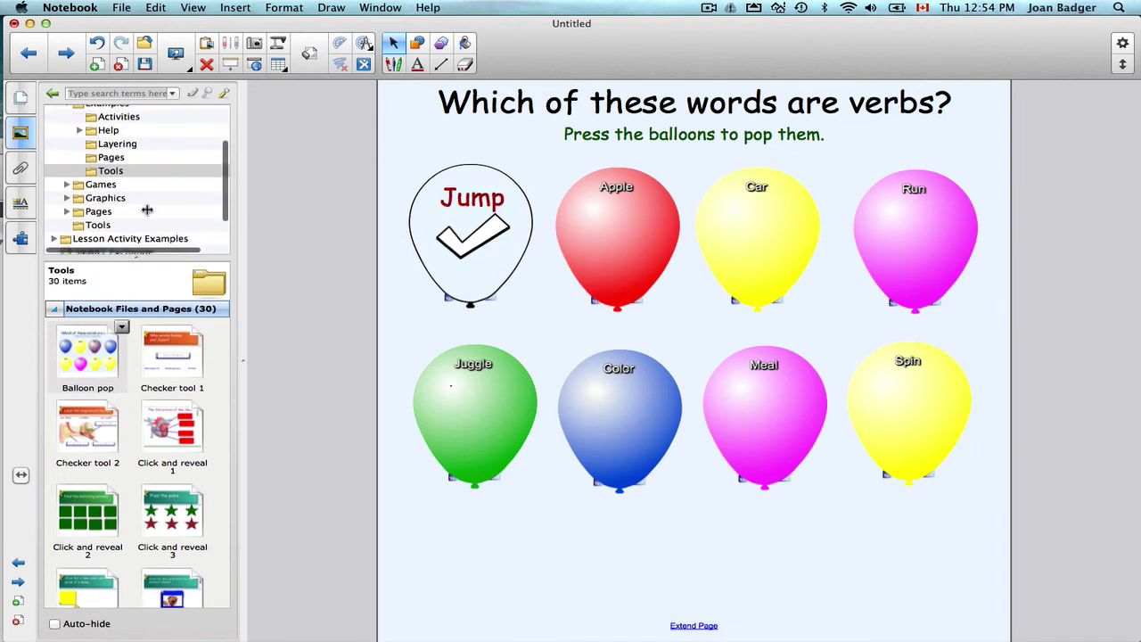
left_click(105, 224)
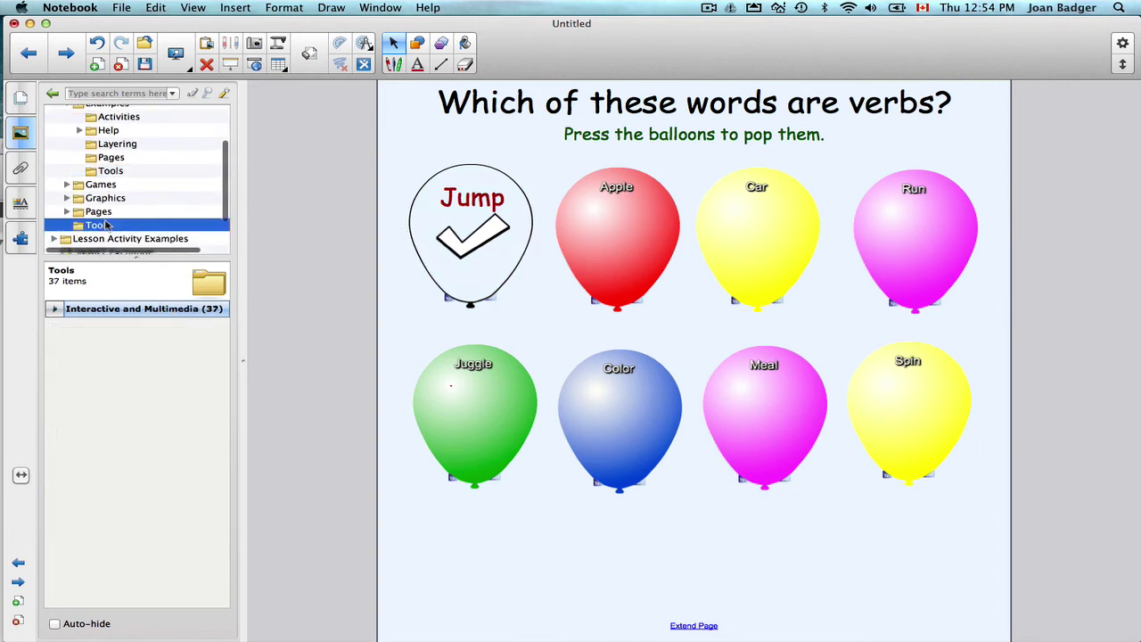
left_click(55, 309)
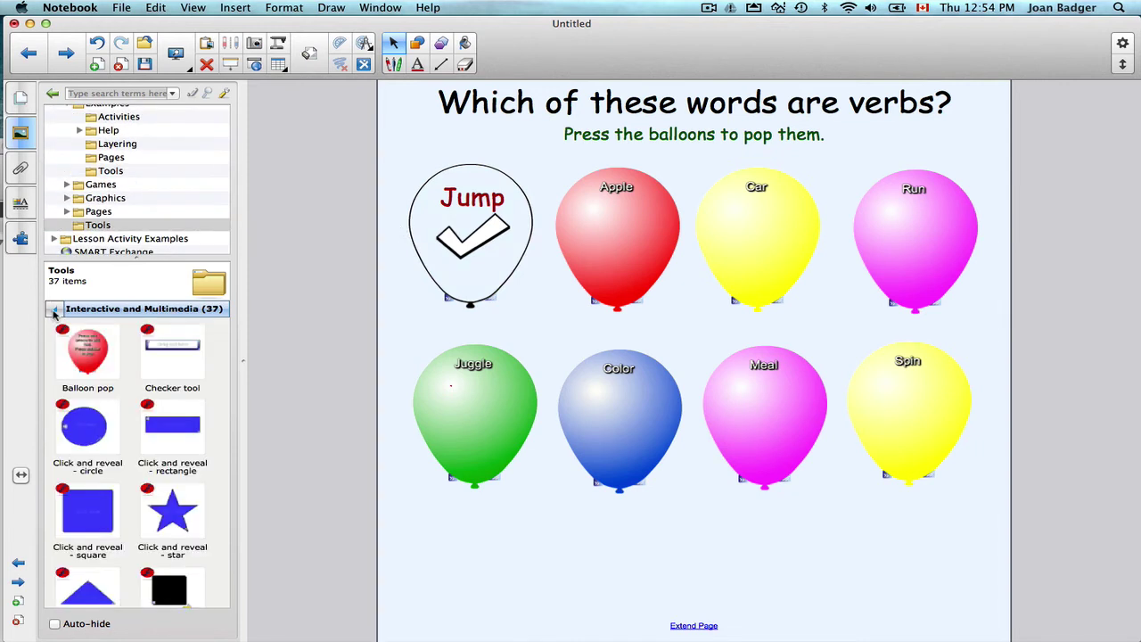
left_click(96, 64)
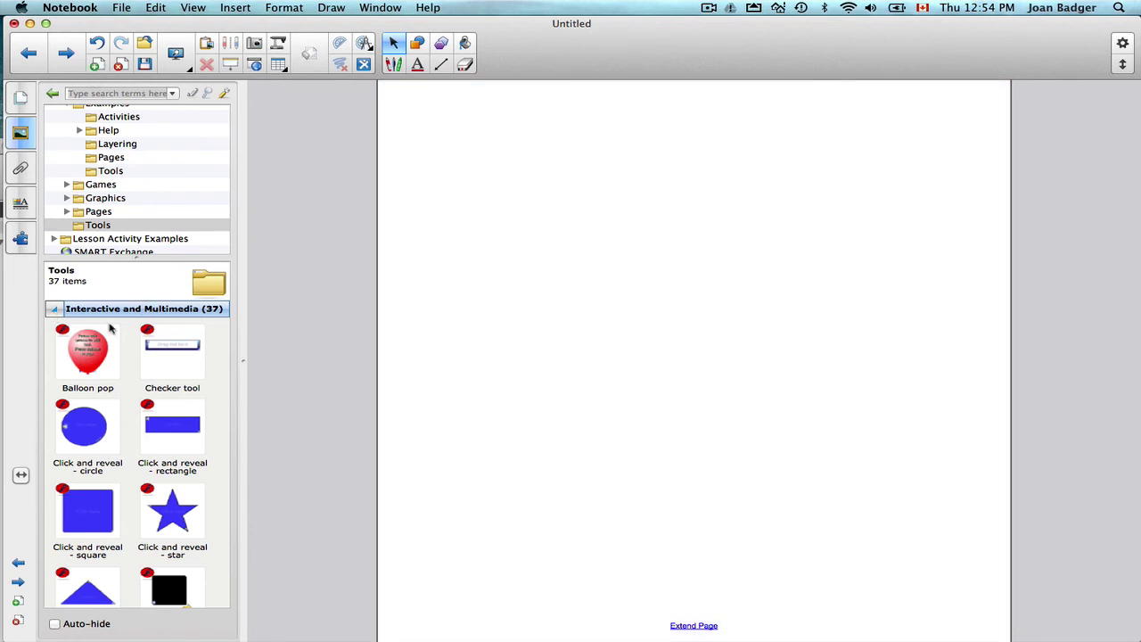
left_click_drag(85, 350, 491, 224)
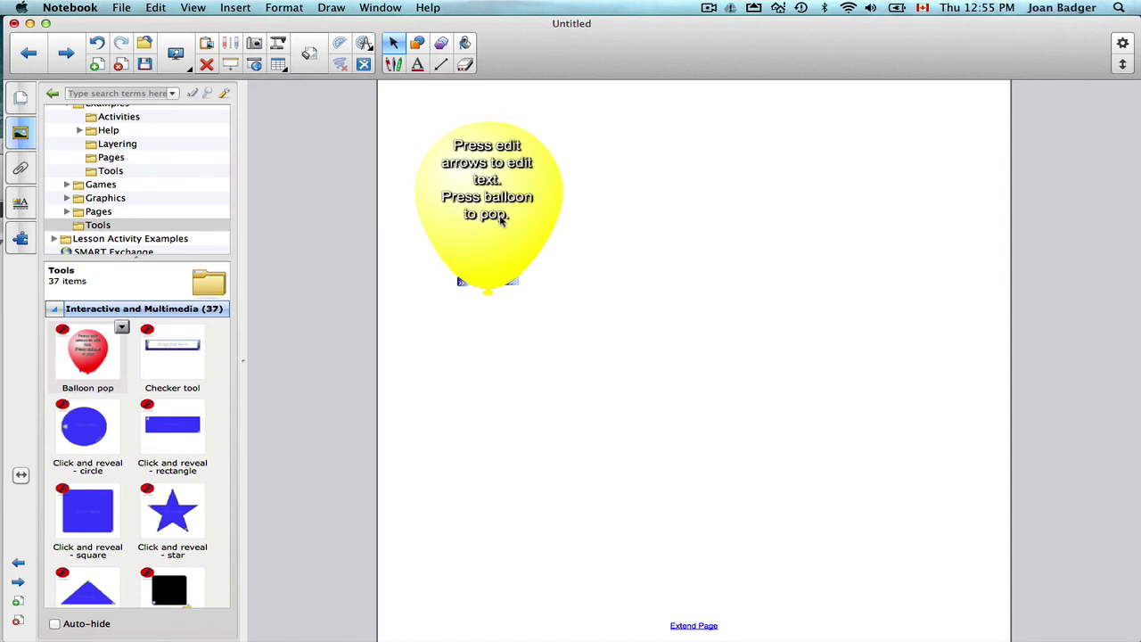
left_click(498, 175)
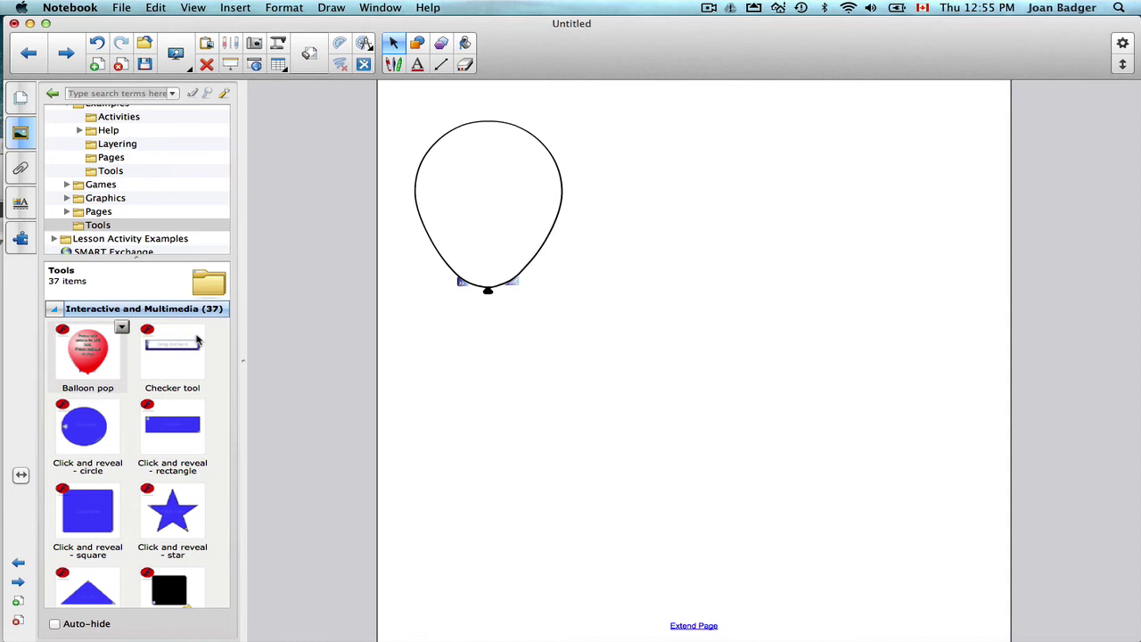
Step: Add a Dice - image below the balloon, roll it, and add a Dice - keyword beside it
scroll(169, 489, "down", 5)
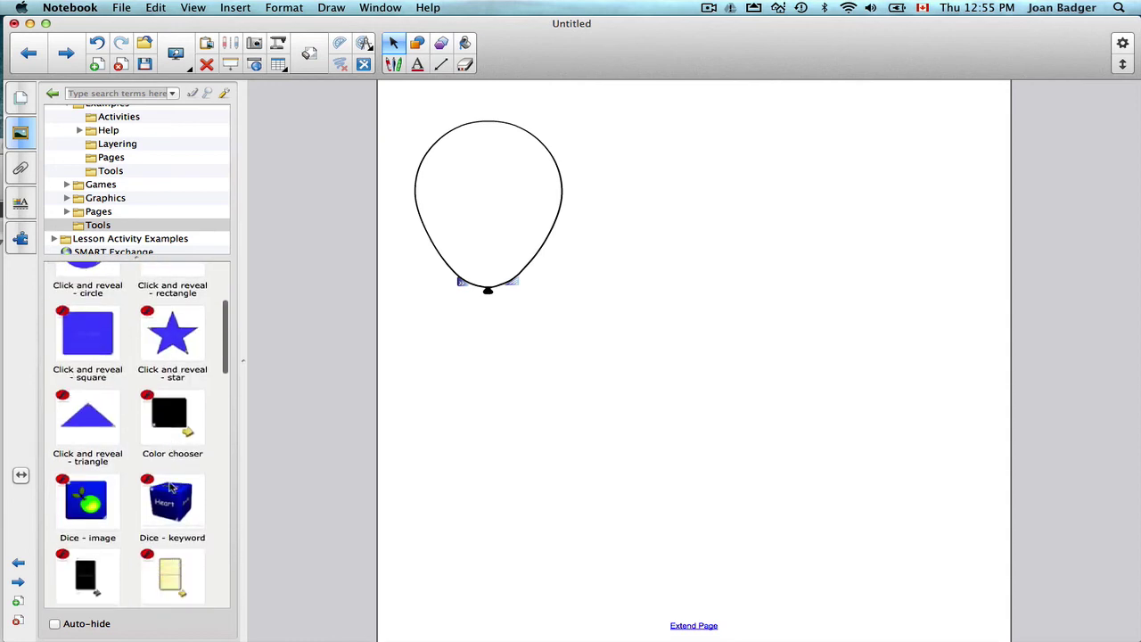
scroll(171, 485, "down", 1)
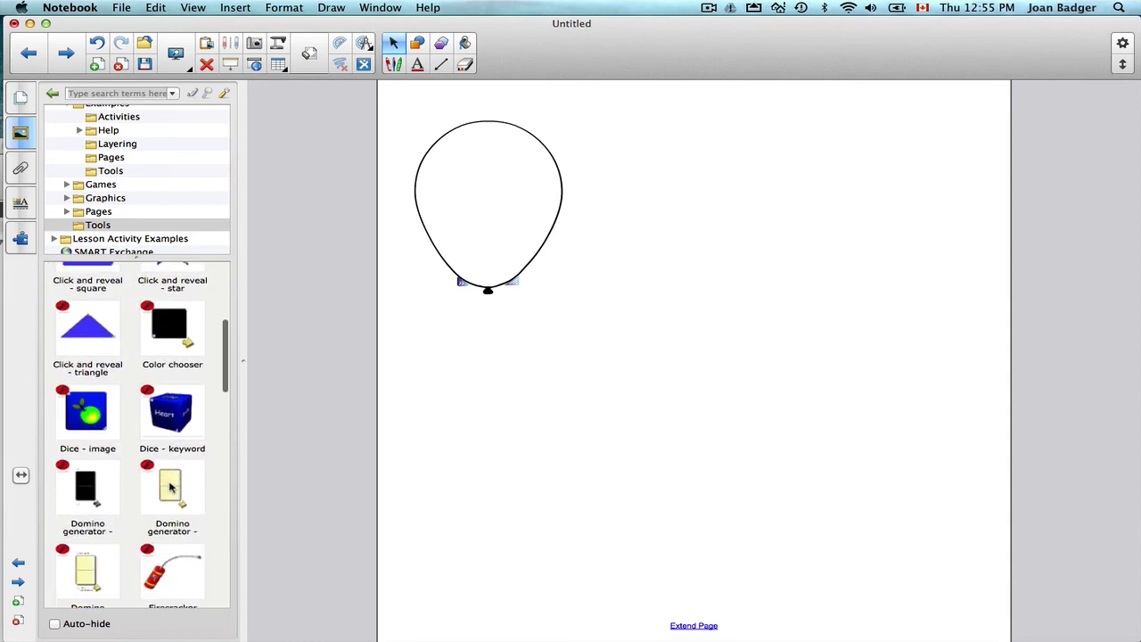
left_click_drag(78, 412, 560, 418)
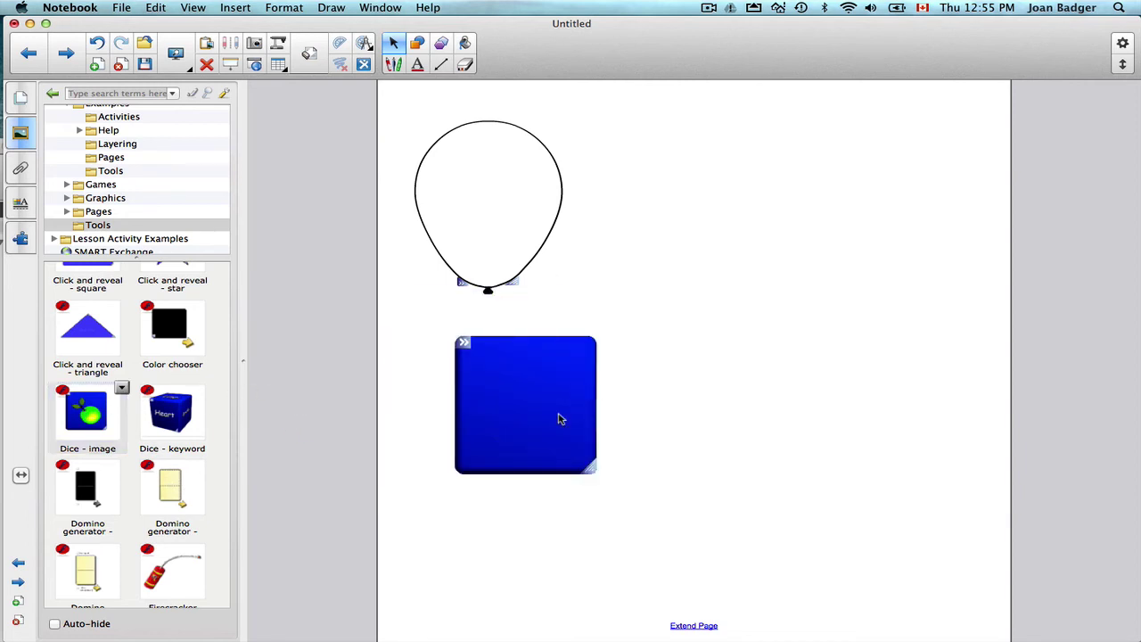
left_click(464, 344)
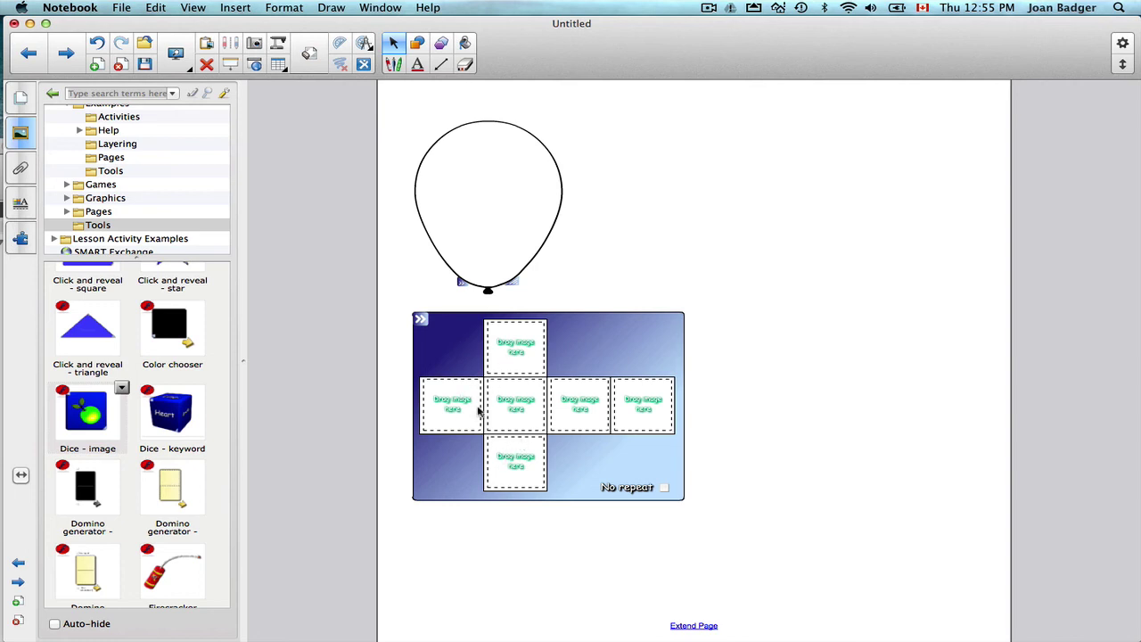
left_click(420, 321)
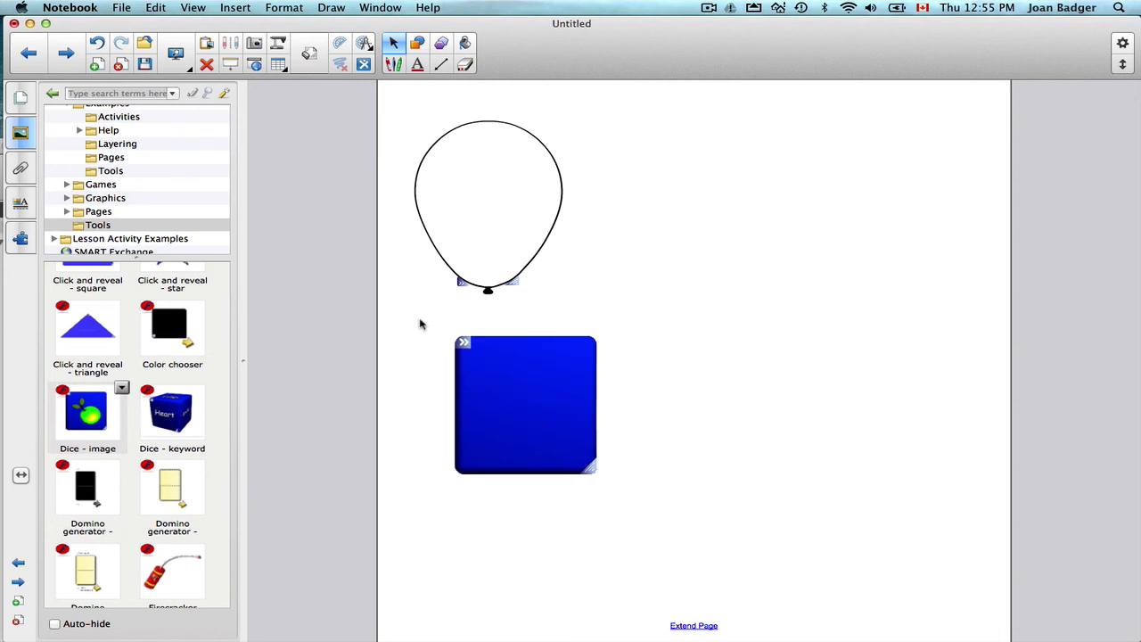
left_click(501, 399)
left_click_drag(180, 406, 758, 264)
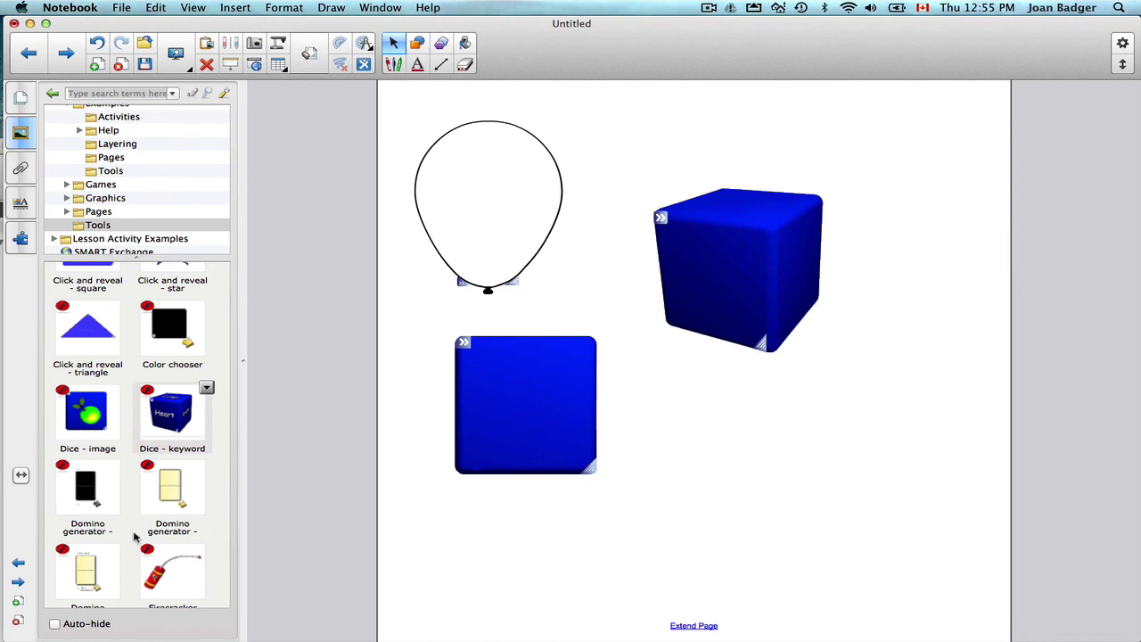
Step: Scroll further down the Tools gallery thumbnails to browse more interactive tools
scroll(134, 536, "down", 5)
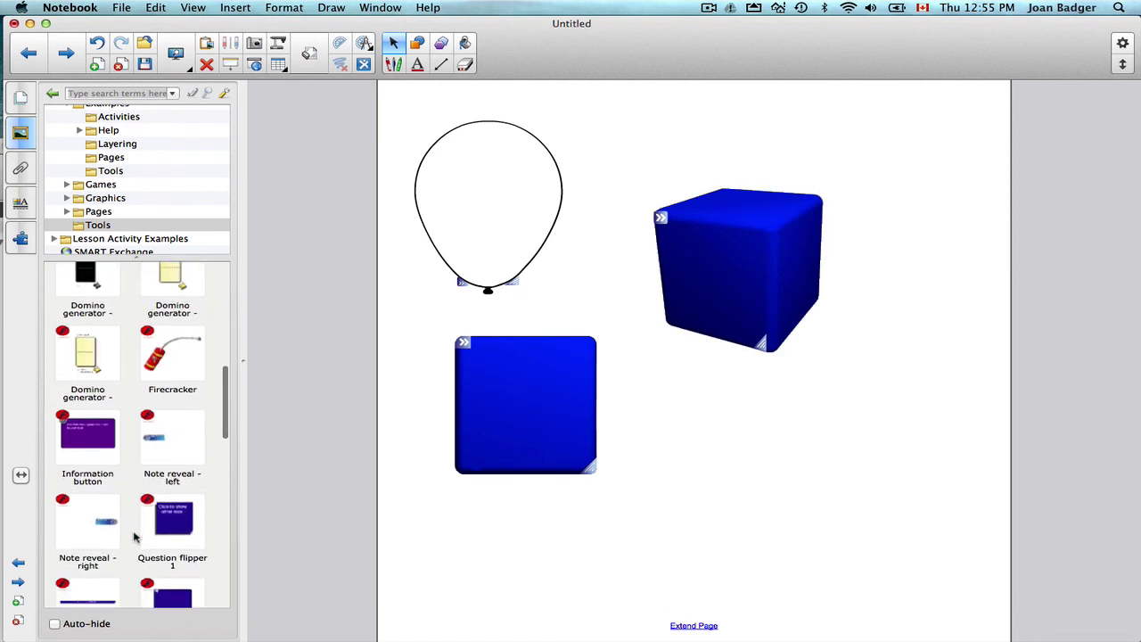
scroll(134, 536, "down", 7)
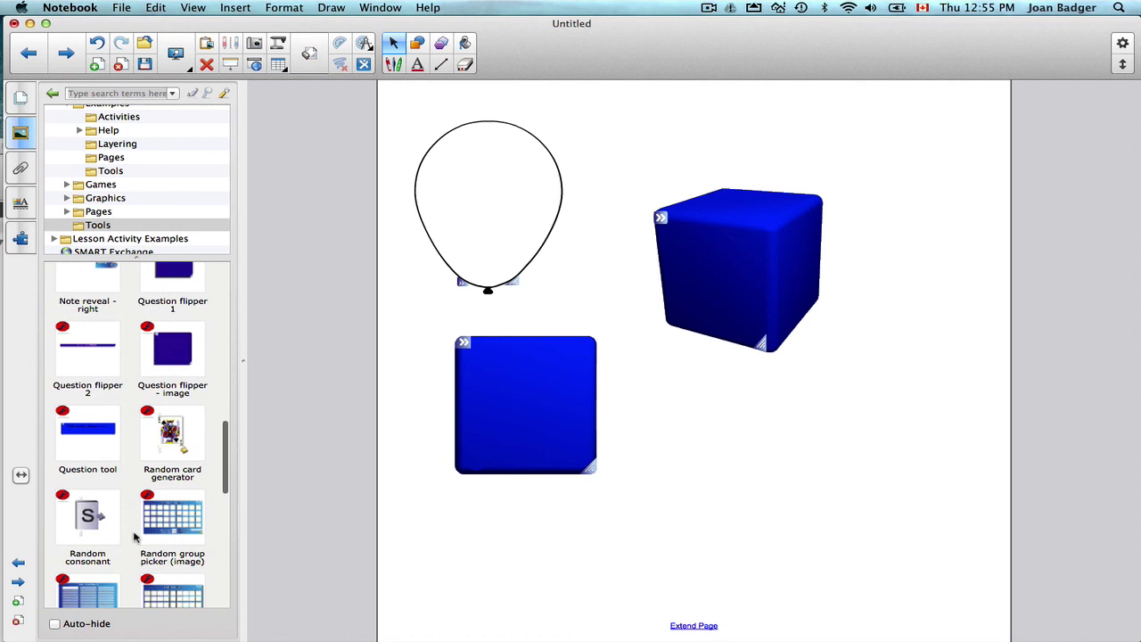
scroll(133, 536, "down", 3)
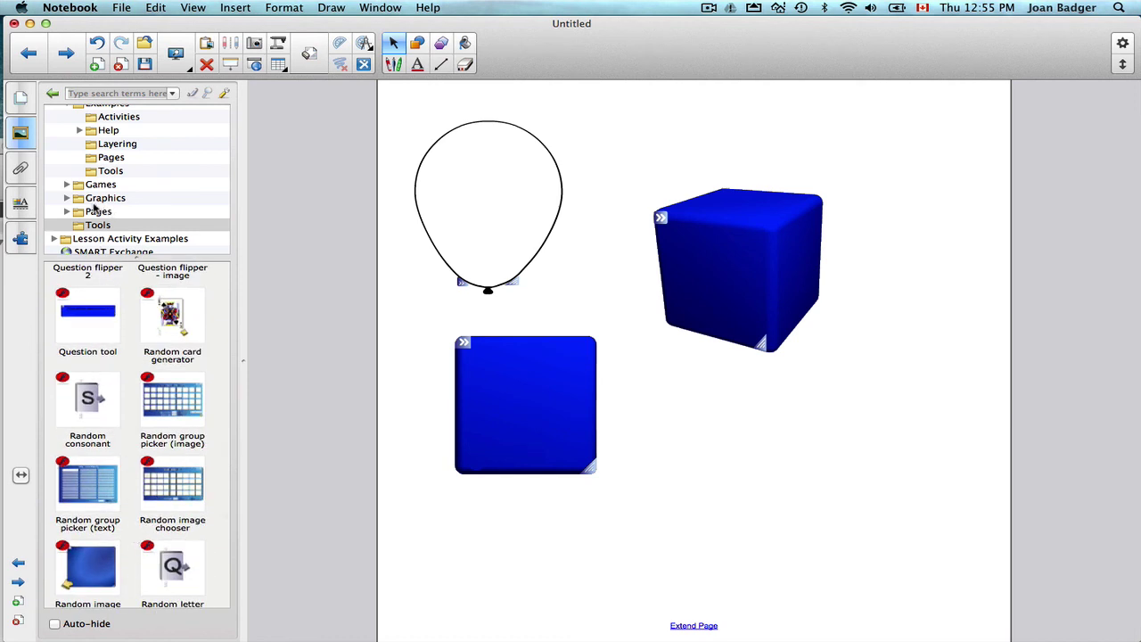
Step: Add a new page holding the Blue - Category sort lesson and begin editing its first Column heading
left_click(67, 212)
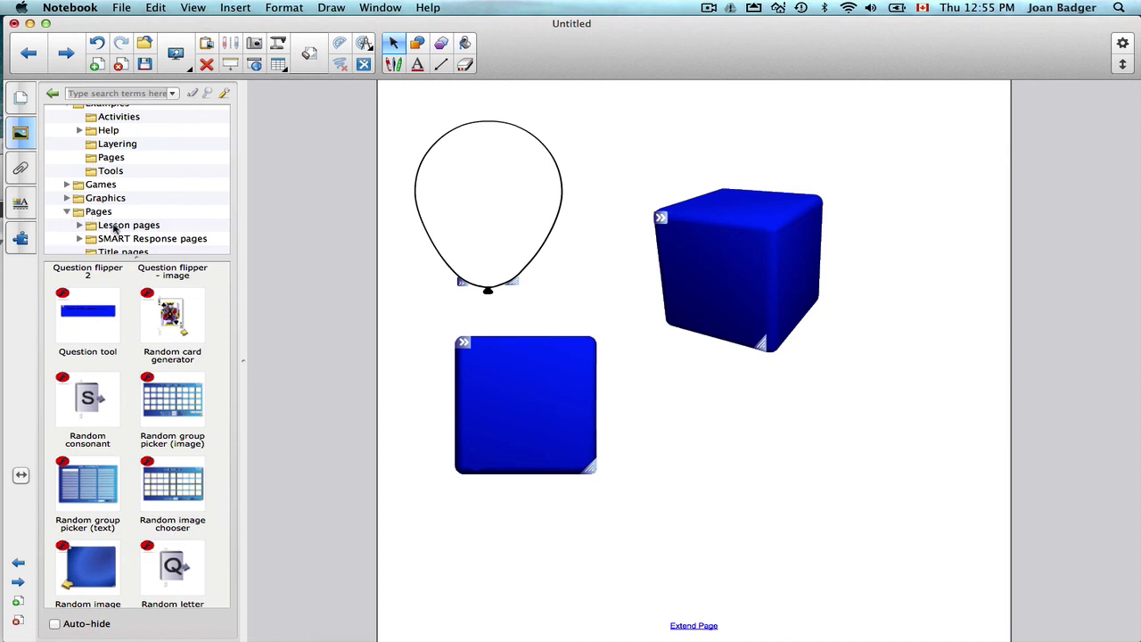
left_click(114, 226)
left_click(53, 309)
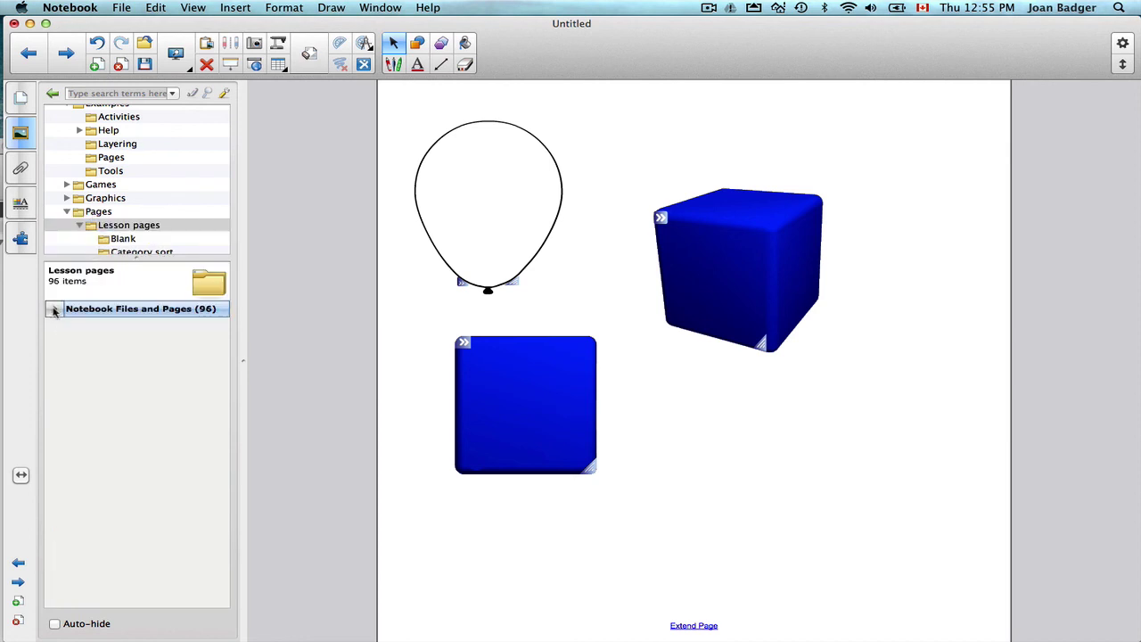
left_click(97, 65)
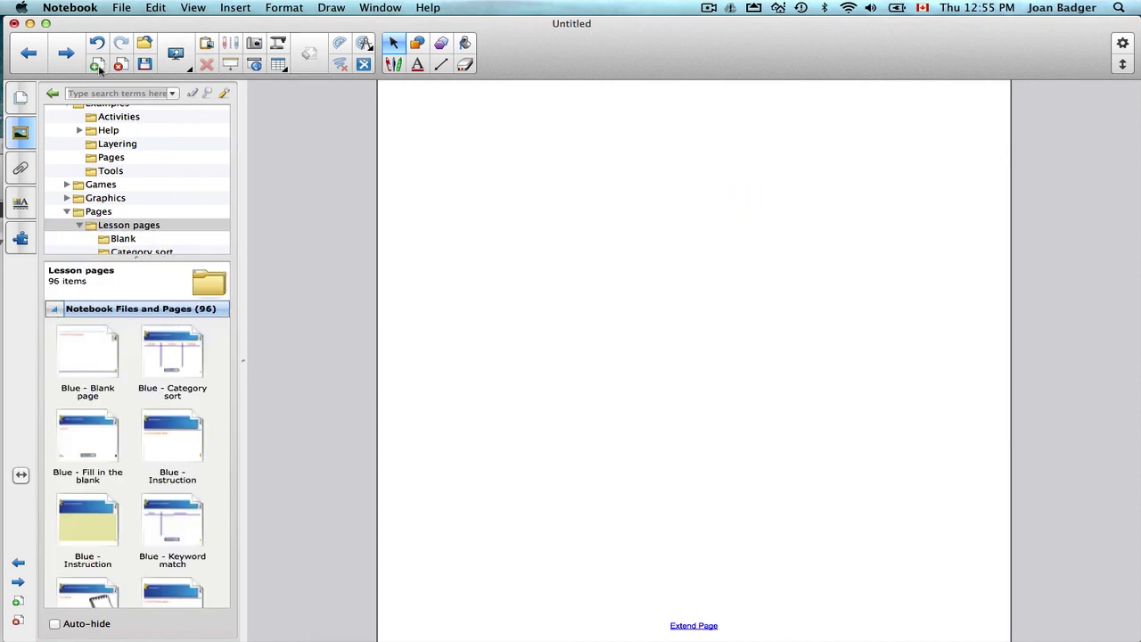
left_click_drag(170, 357, 566, 305)
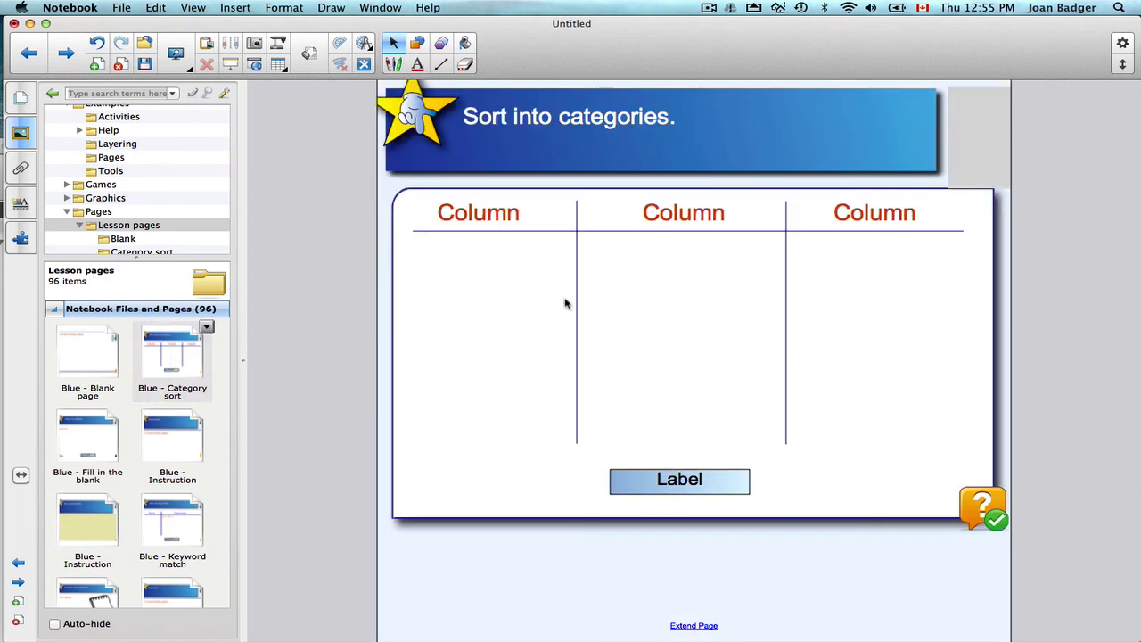
double_click(488, 223)
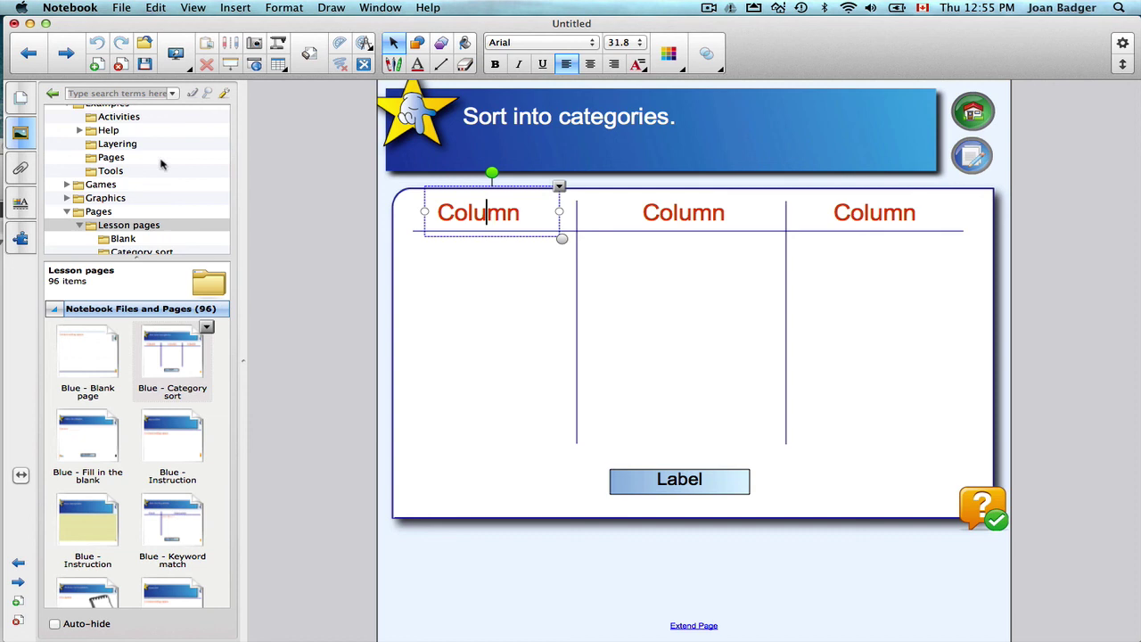
scroll(161, 167, "up", 5)
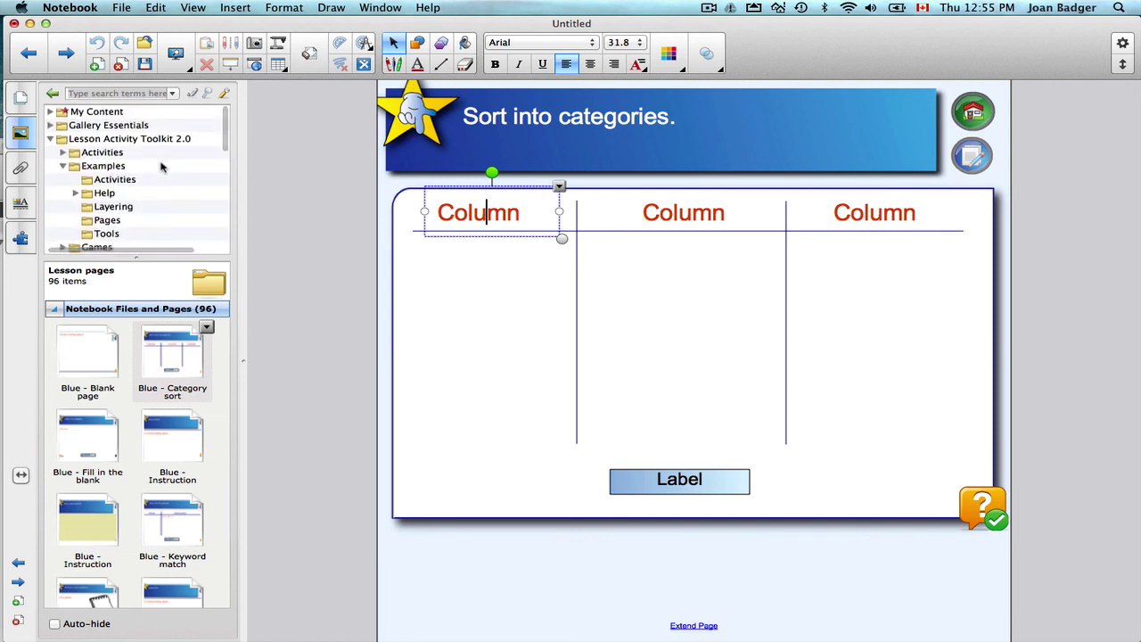